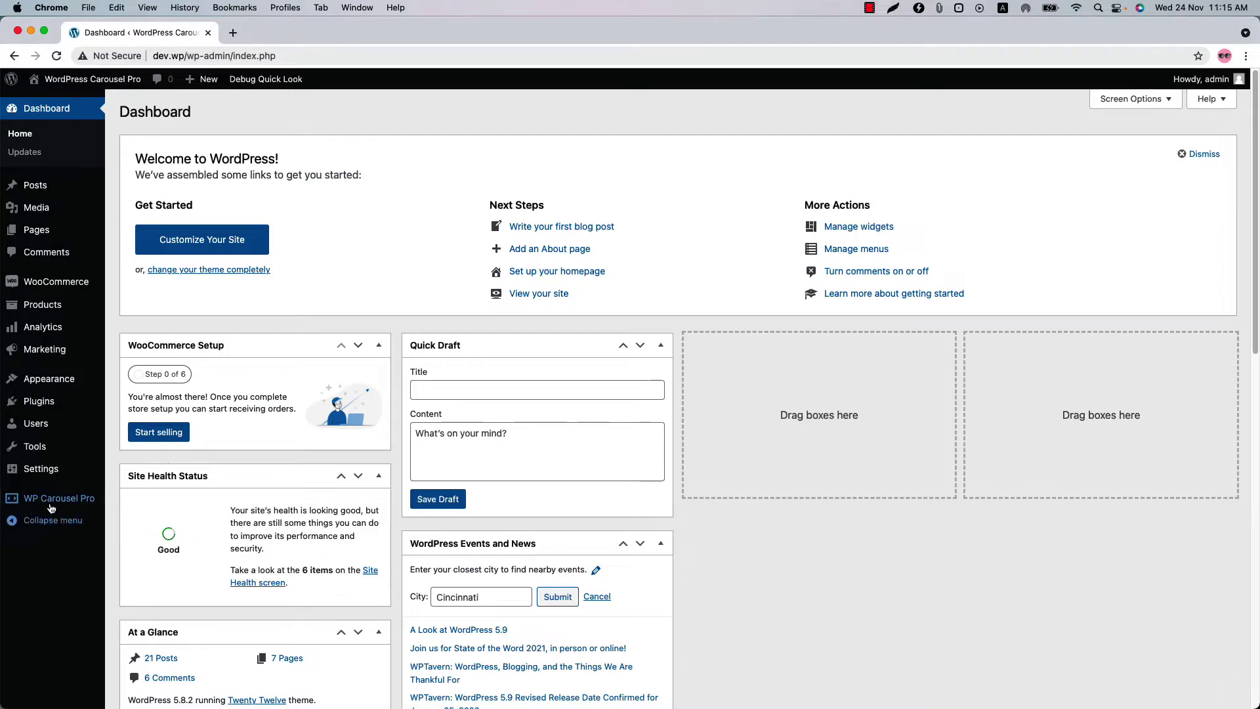
Open the WP Carousel Pro All Carousels list from the admin sidebar
mouse_move(47, 503)
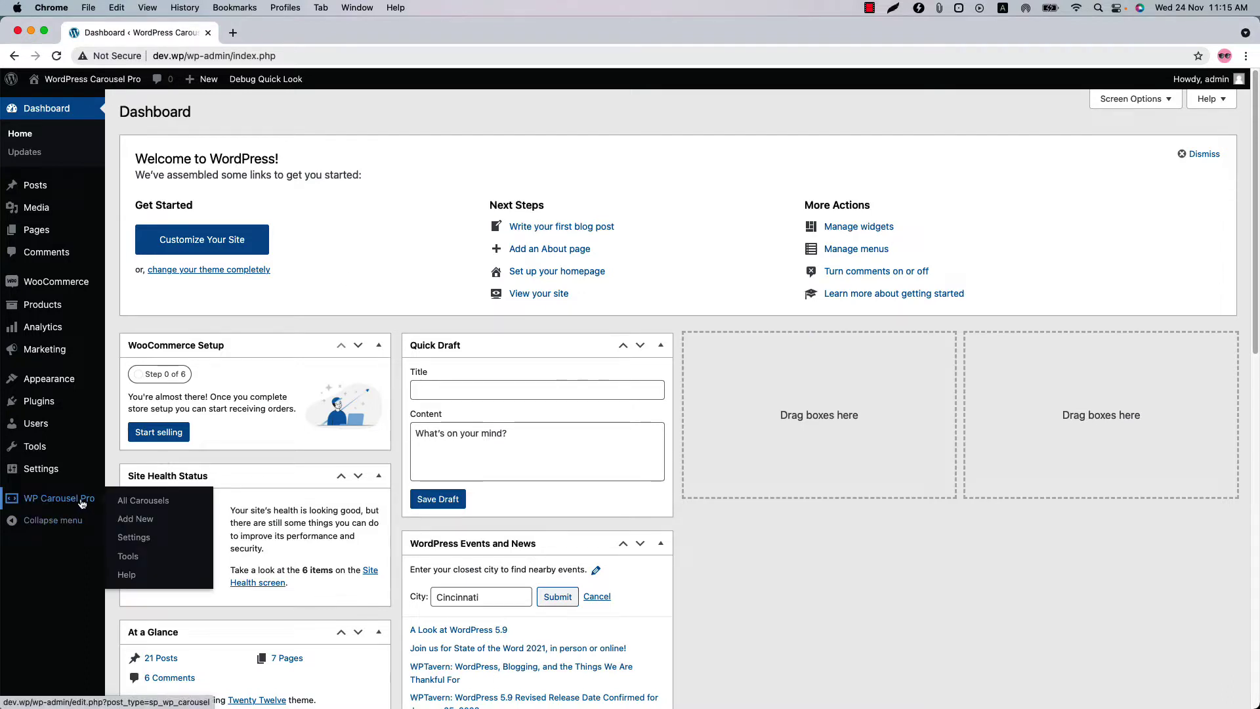
mouse_move(61, 290)
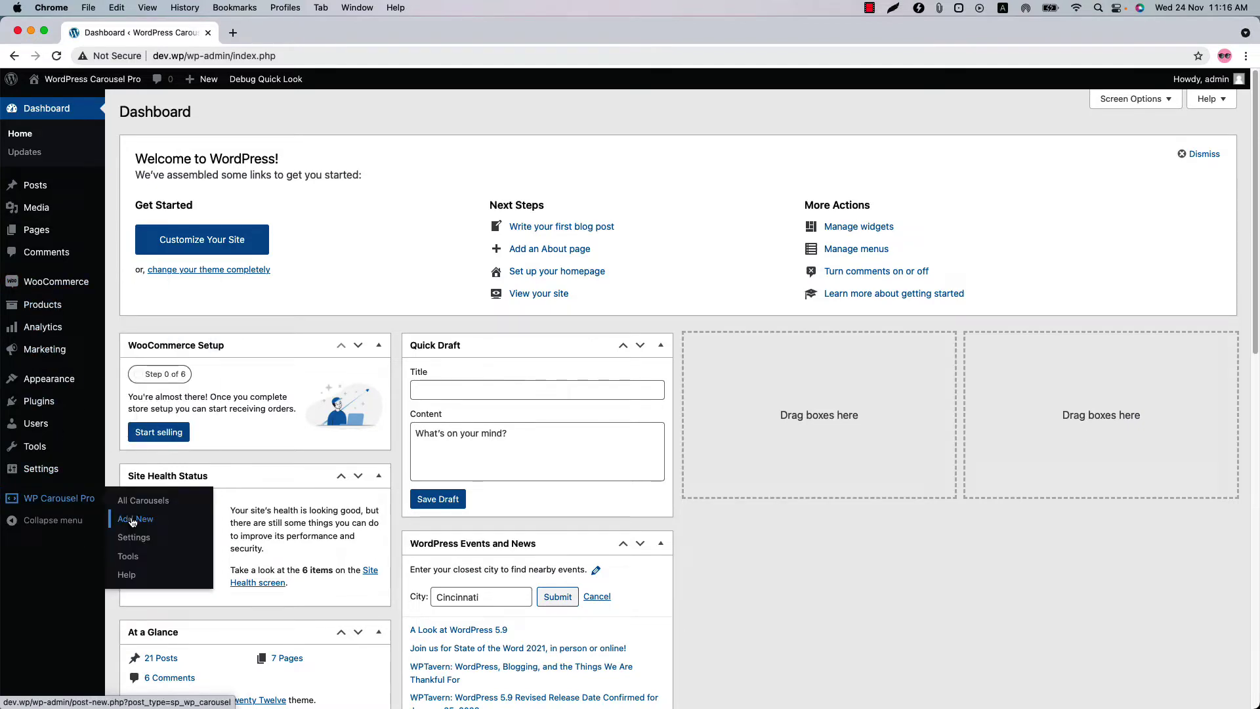
left_click(72, 503)
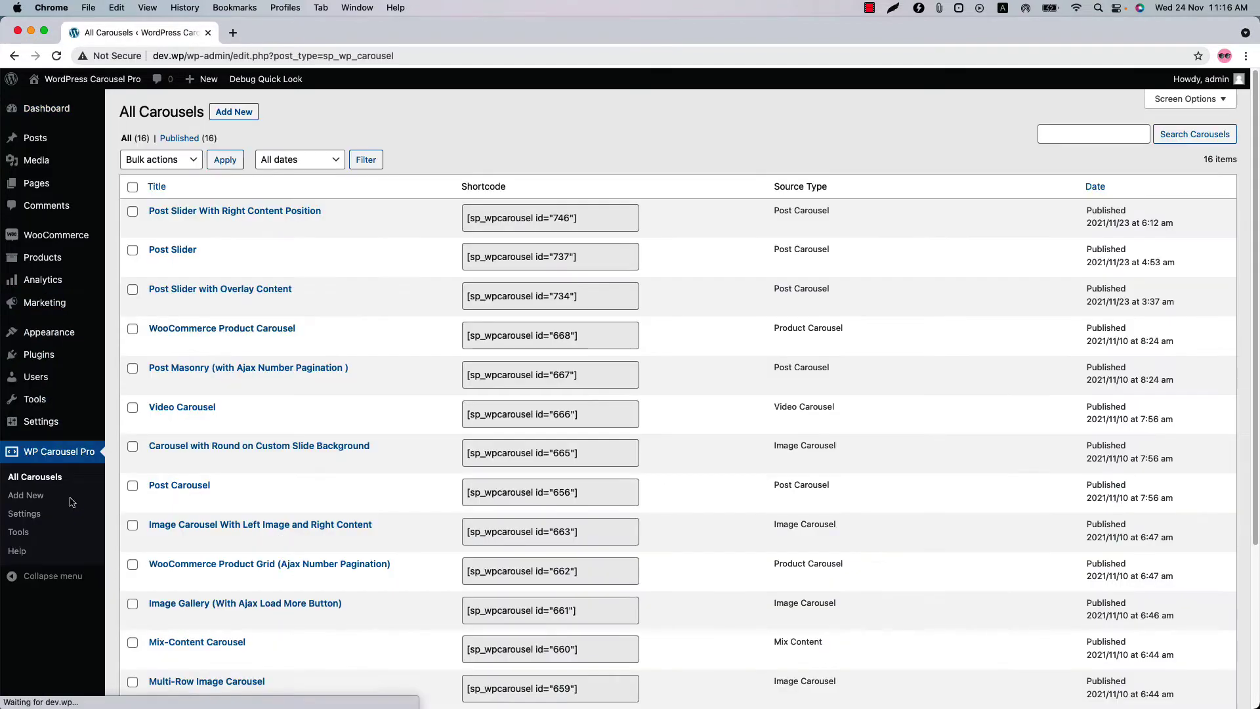
Add a new carousel titled 'Product Carousel' with Woo Product as its source
left_click(231, 112)
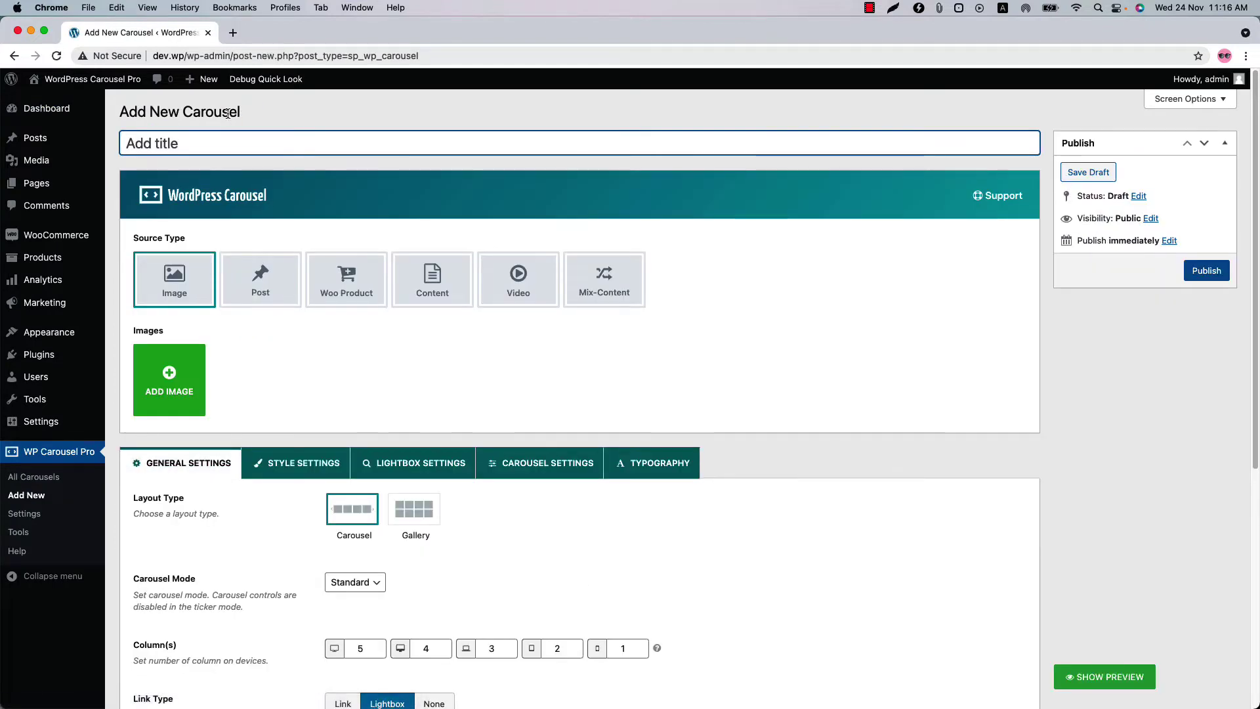
type("Product Carousel")
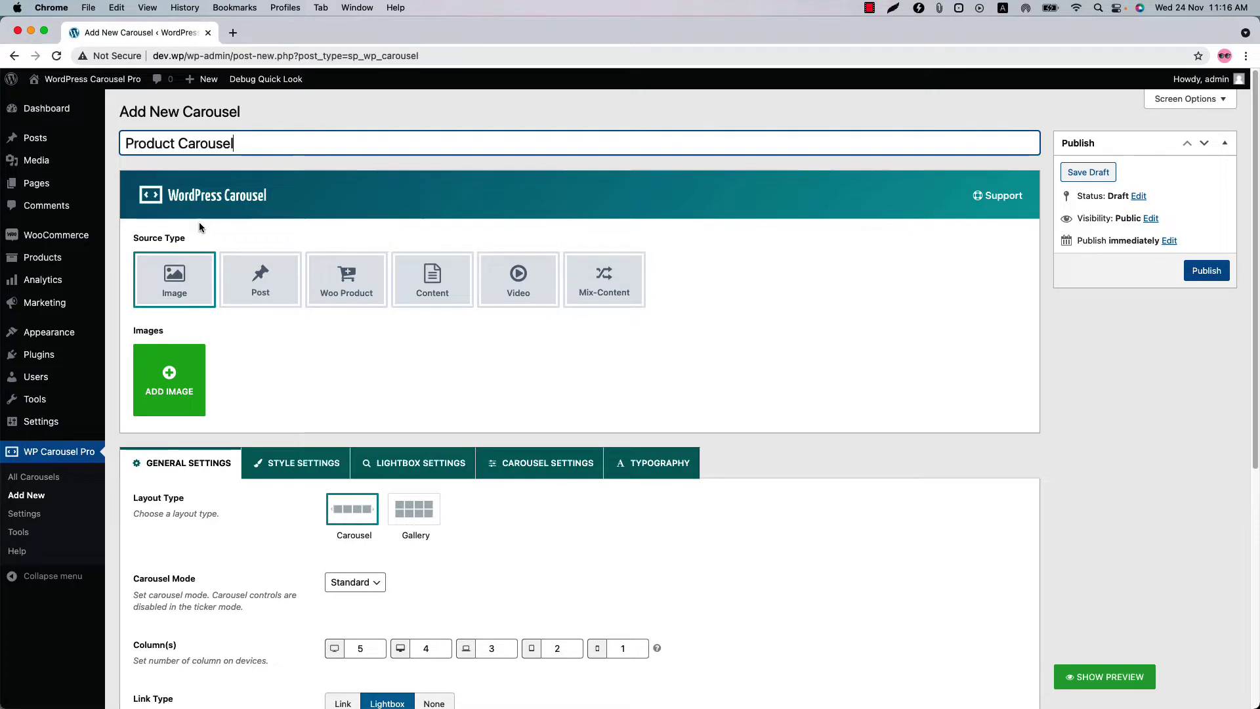
left_click(339, 291)
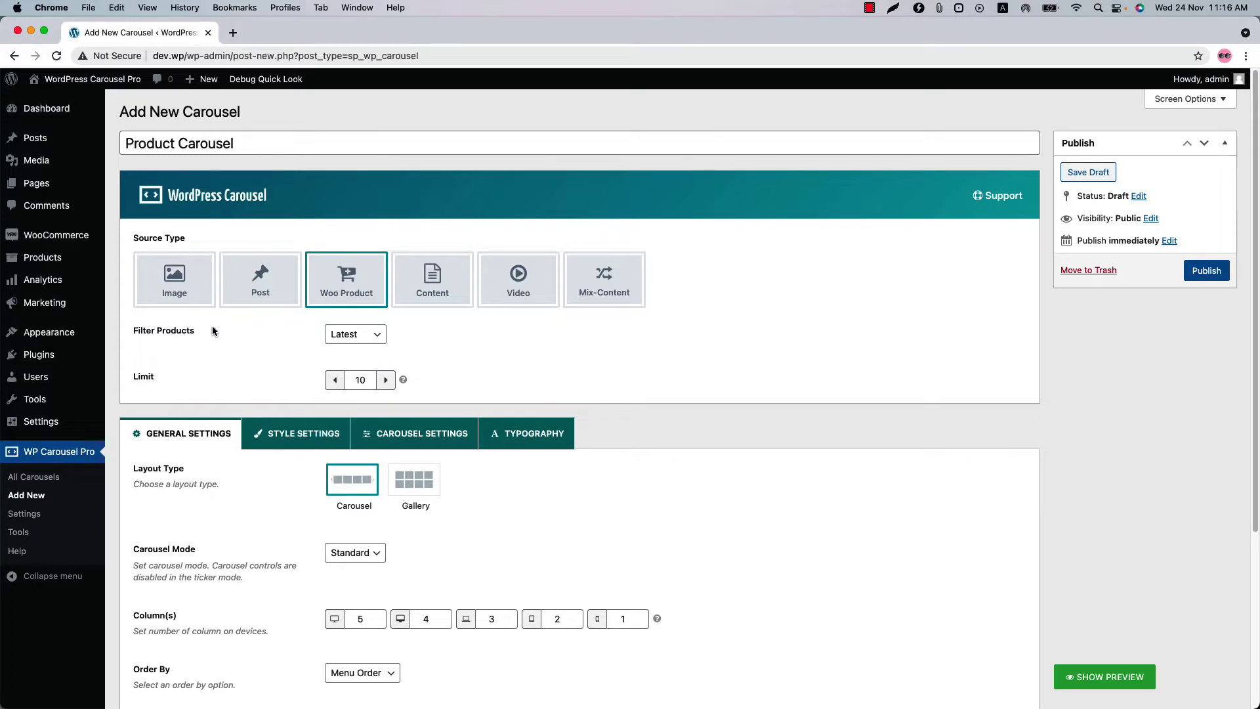
Set Filter Products to Specific after briefly trying the category filter
left_click(323, 335)
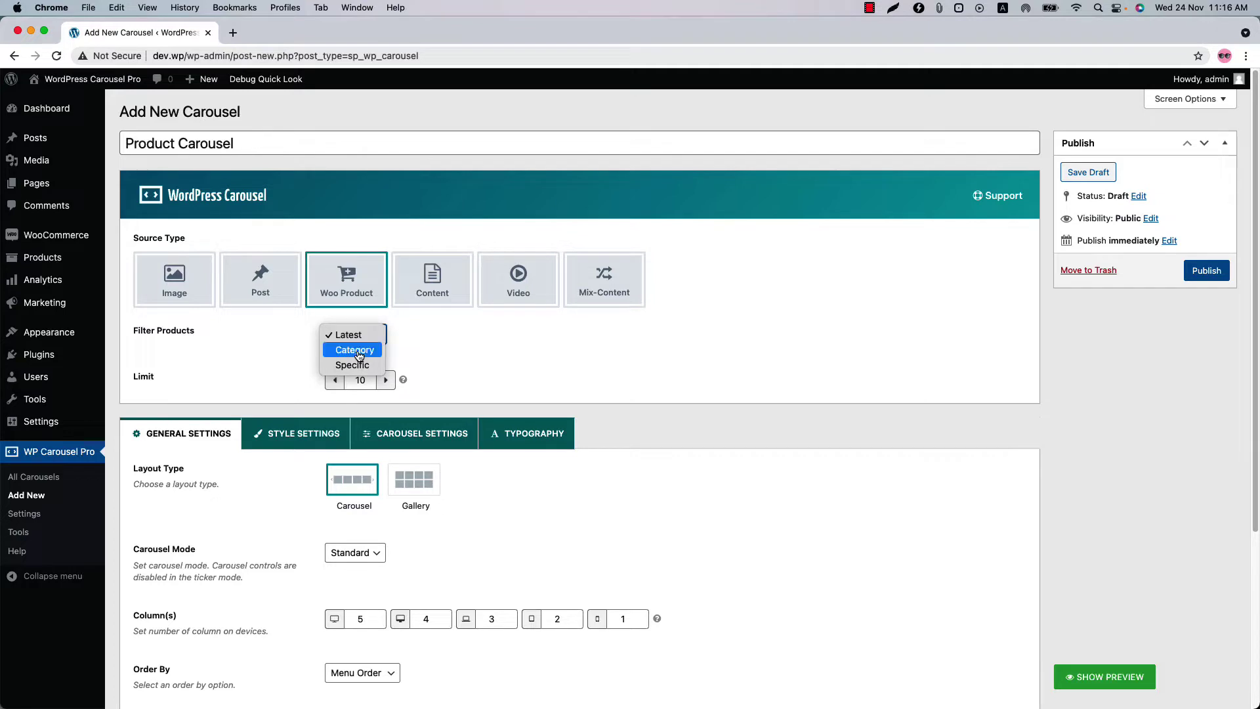
left_click(359, 356)
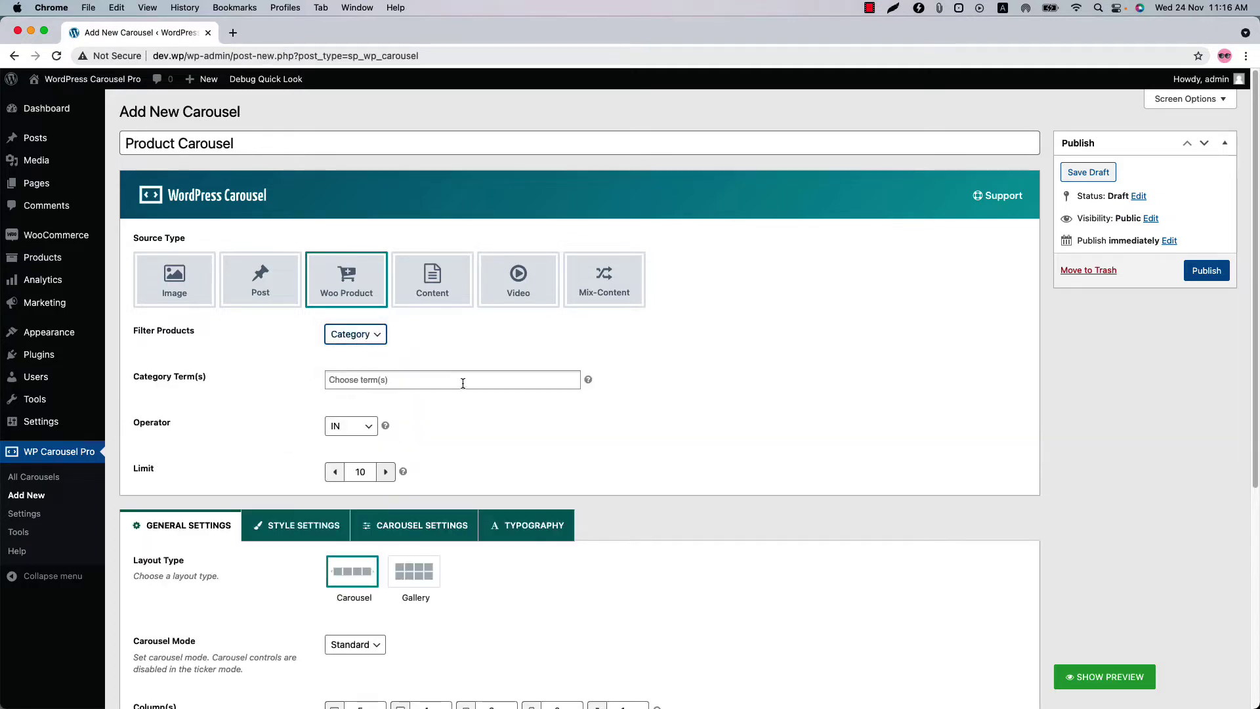
left_click(363, 336)
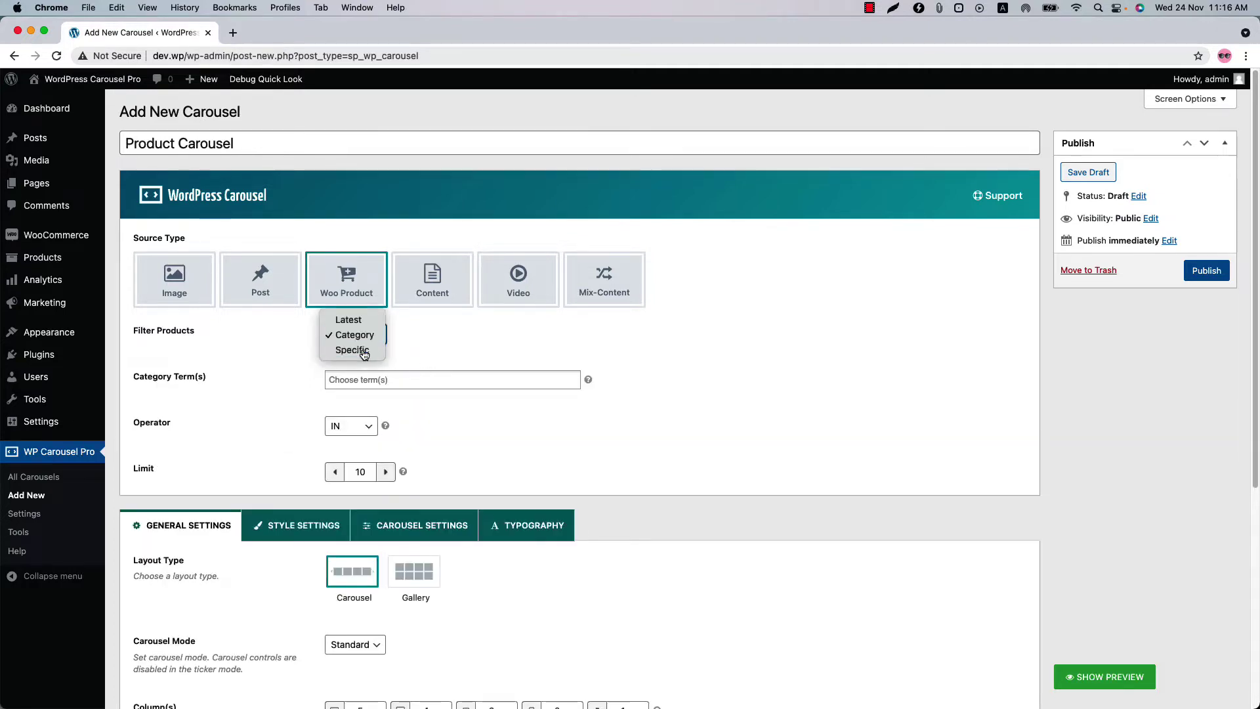
left_click(364, 353)
Select Gray Hoodie, Red Ninja Hoodie, Black Hoodie, Woo Logo T-Shirt, Ash T-Shirt and Flying Ninja
left_click(384, 380)
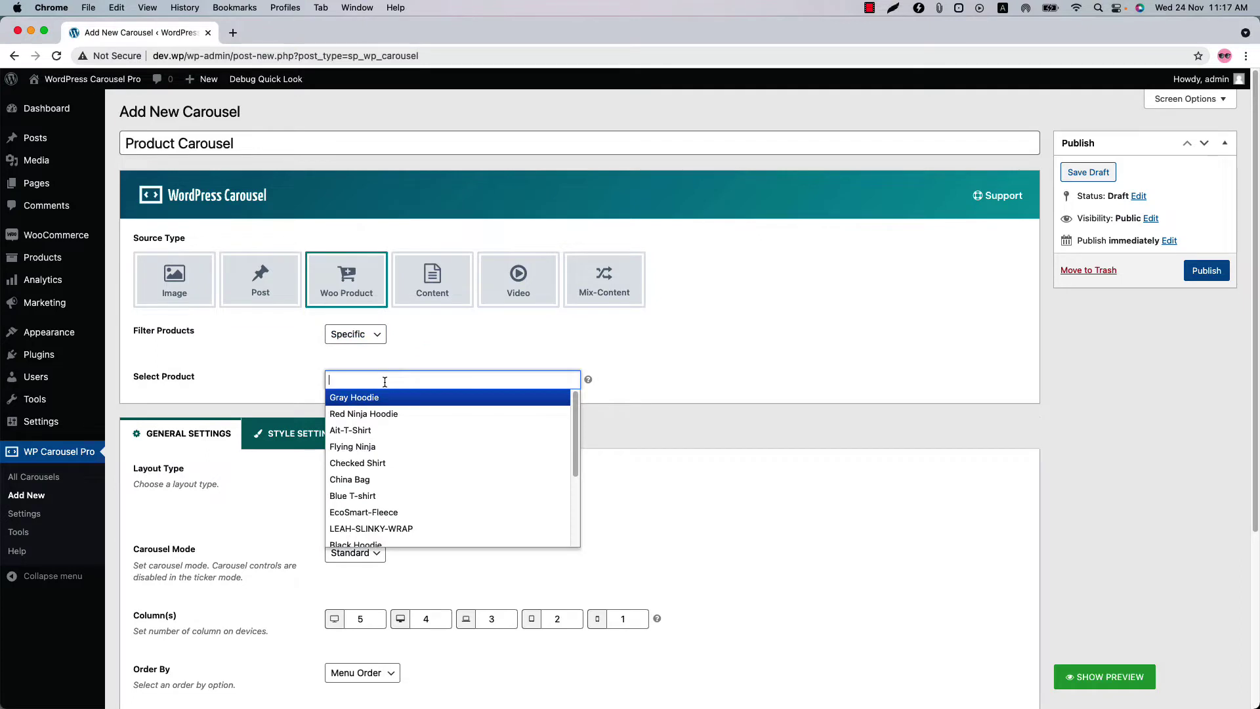
left_click(387, 397)
left_click(442, 397)
left_click(456, 515)
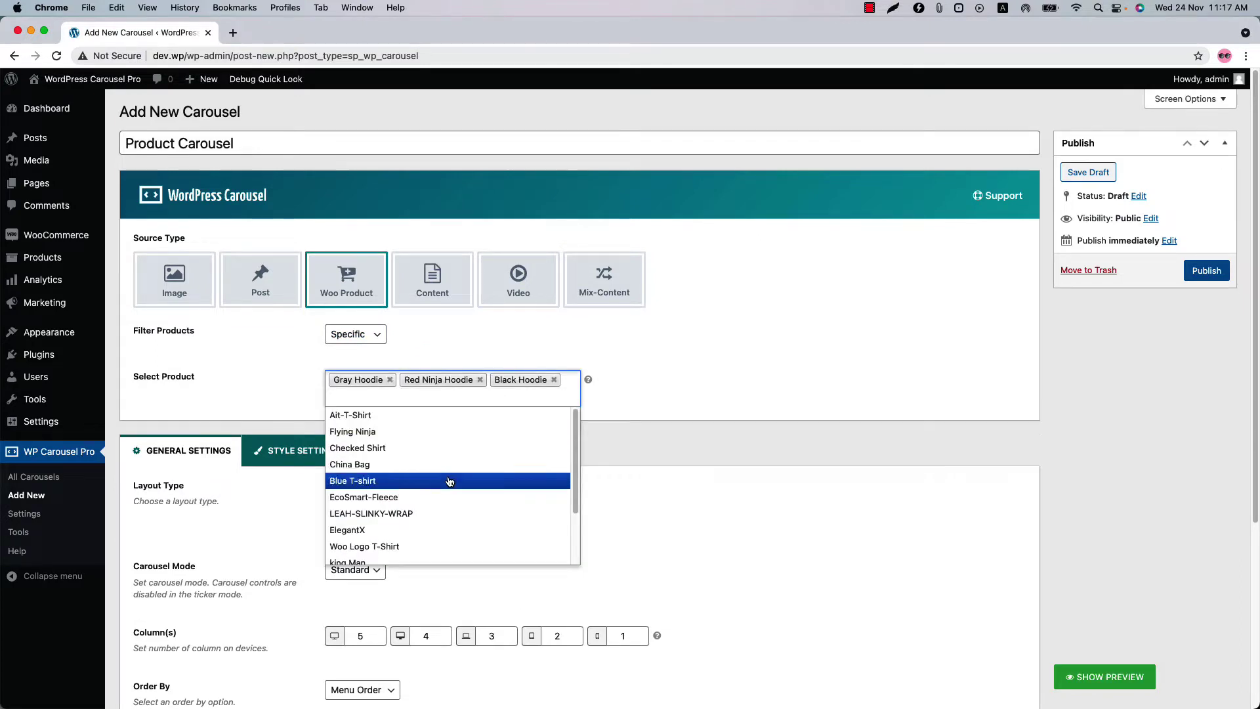
left_click(450, 546)
left_click(442, 560)
left_click(453, 492)
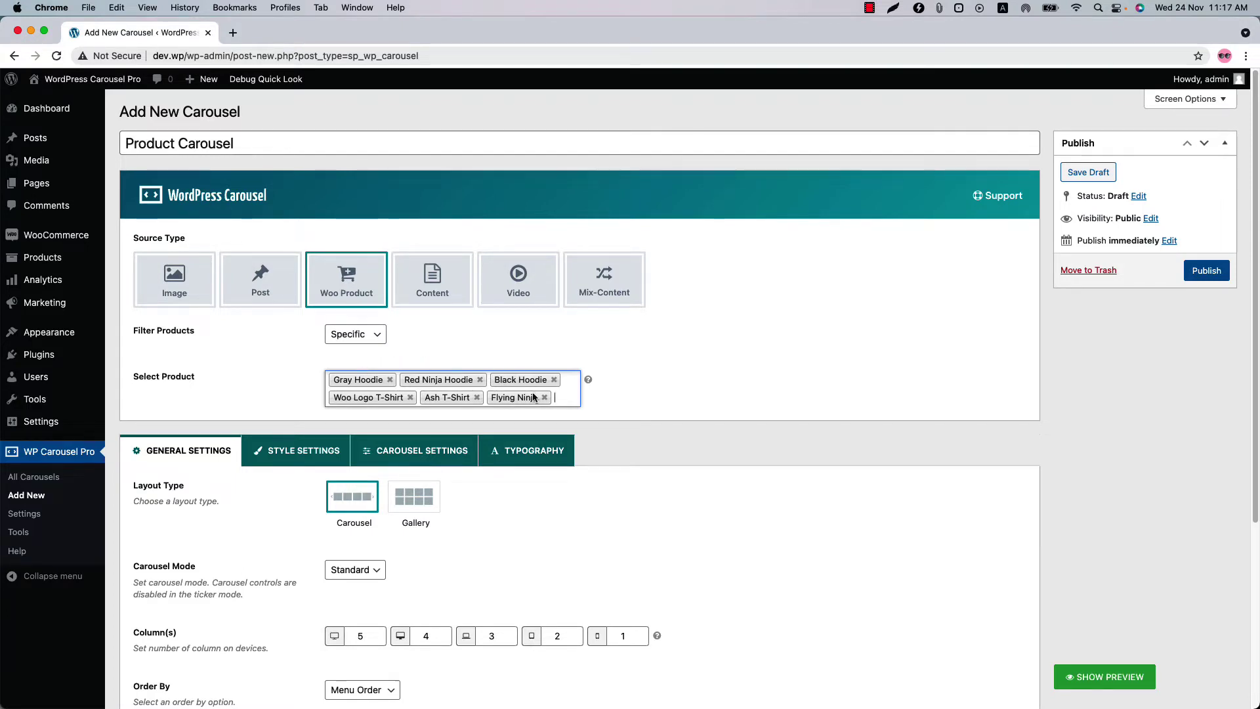
Show the live preview, step through several products and make the preview area taller
left_click(1109, 682)
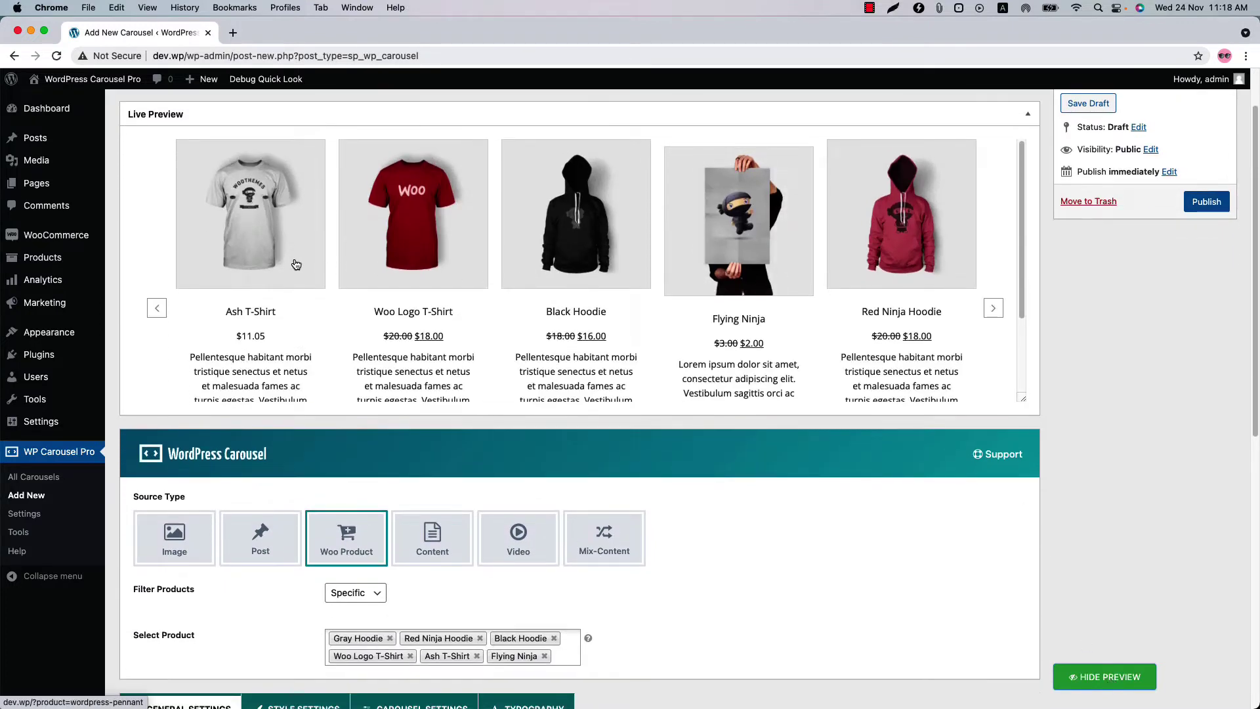
left_click(992, 310)
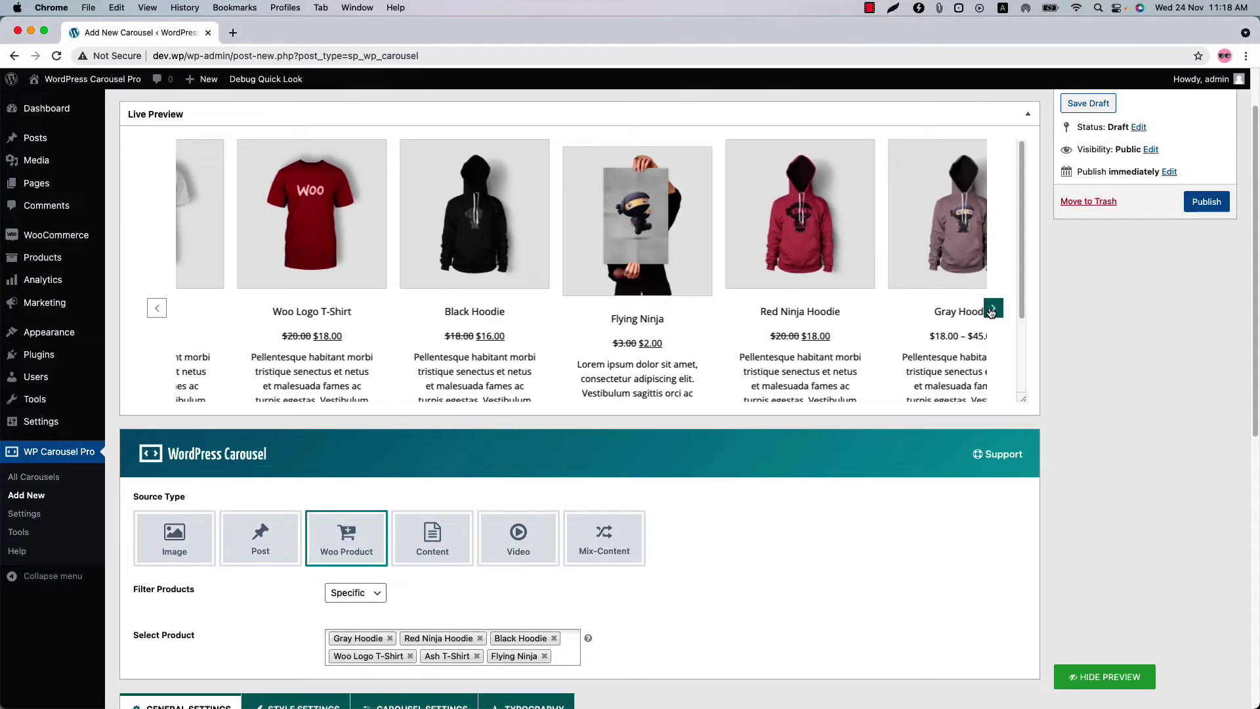
left_click(992, 310)
left_click_drag(1022, 398, 1026, 517)
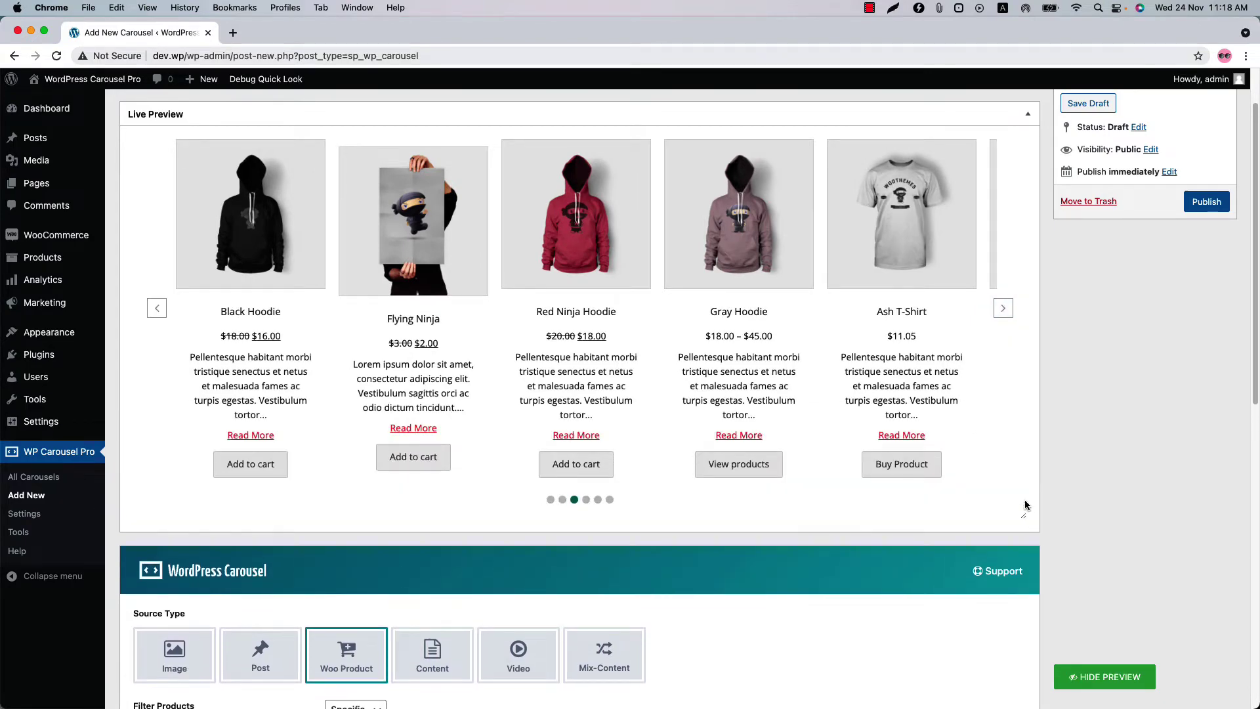
left_click(1002, 308)
Try Ticker carousel mode and refresh the preview
scroll(604, 439, "down", 7)
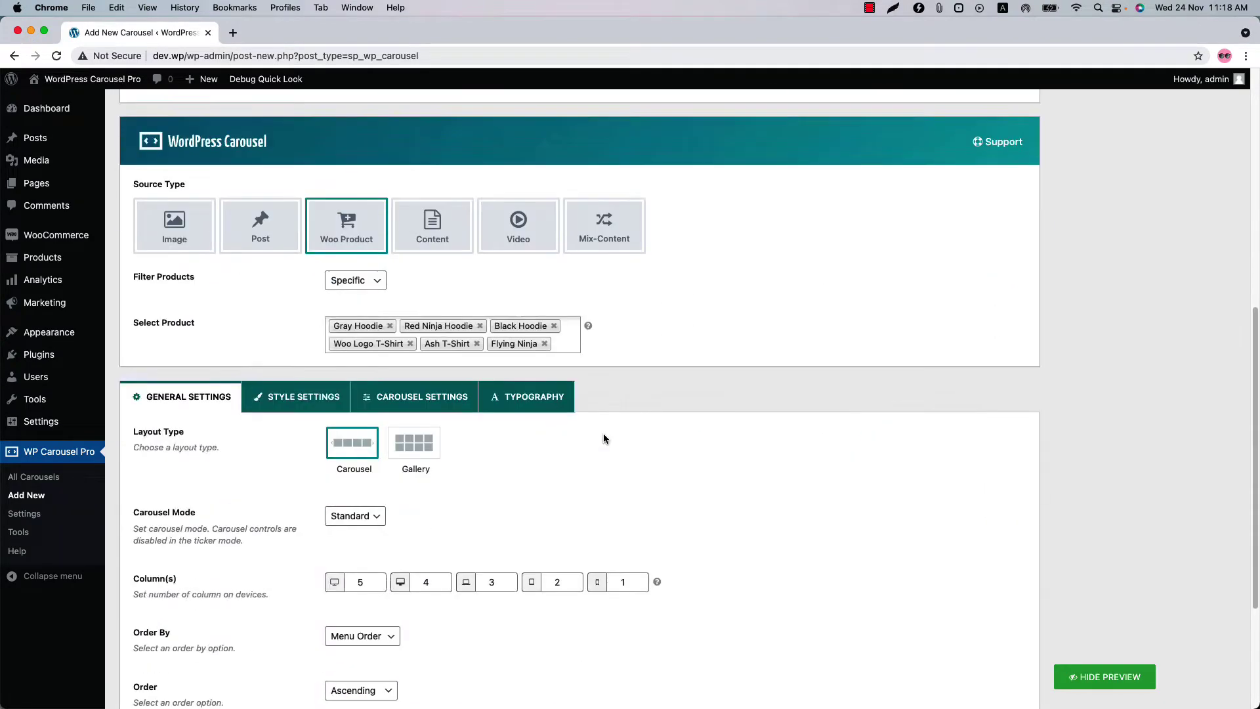
scroll(604, 439, "down", 2)
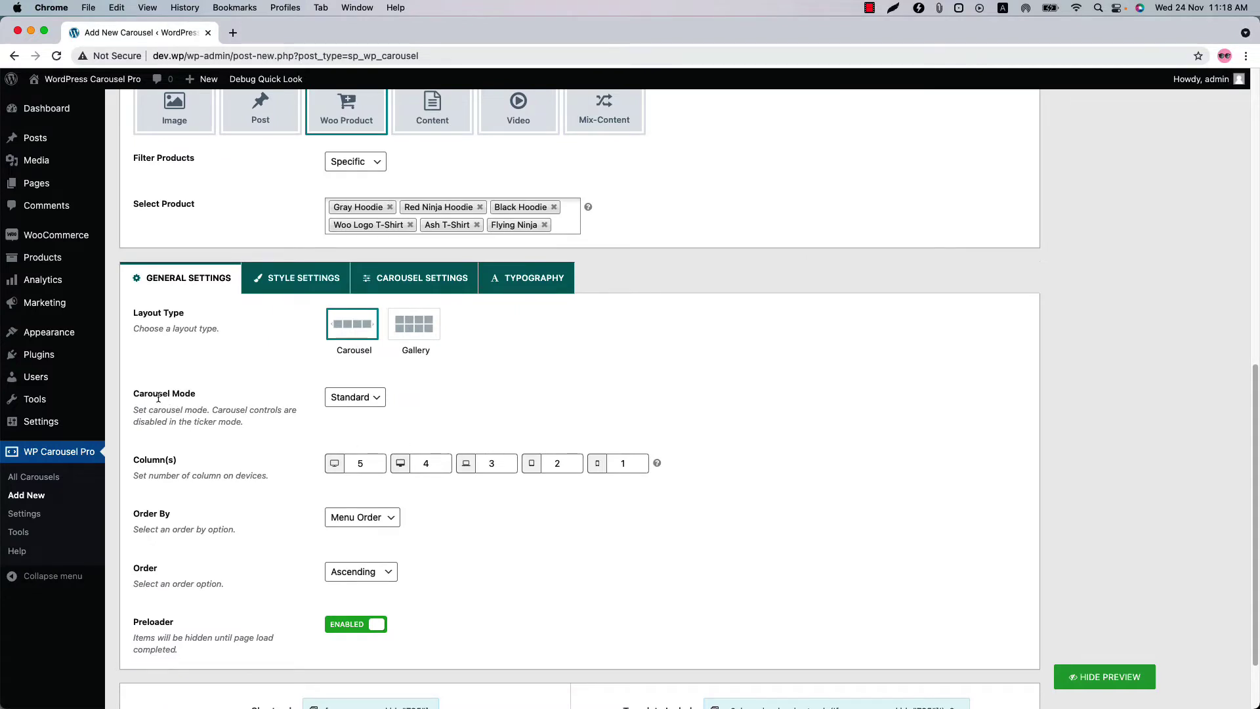
left_click(350, 401)
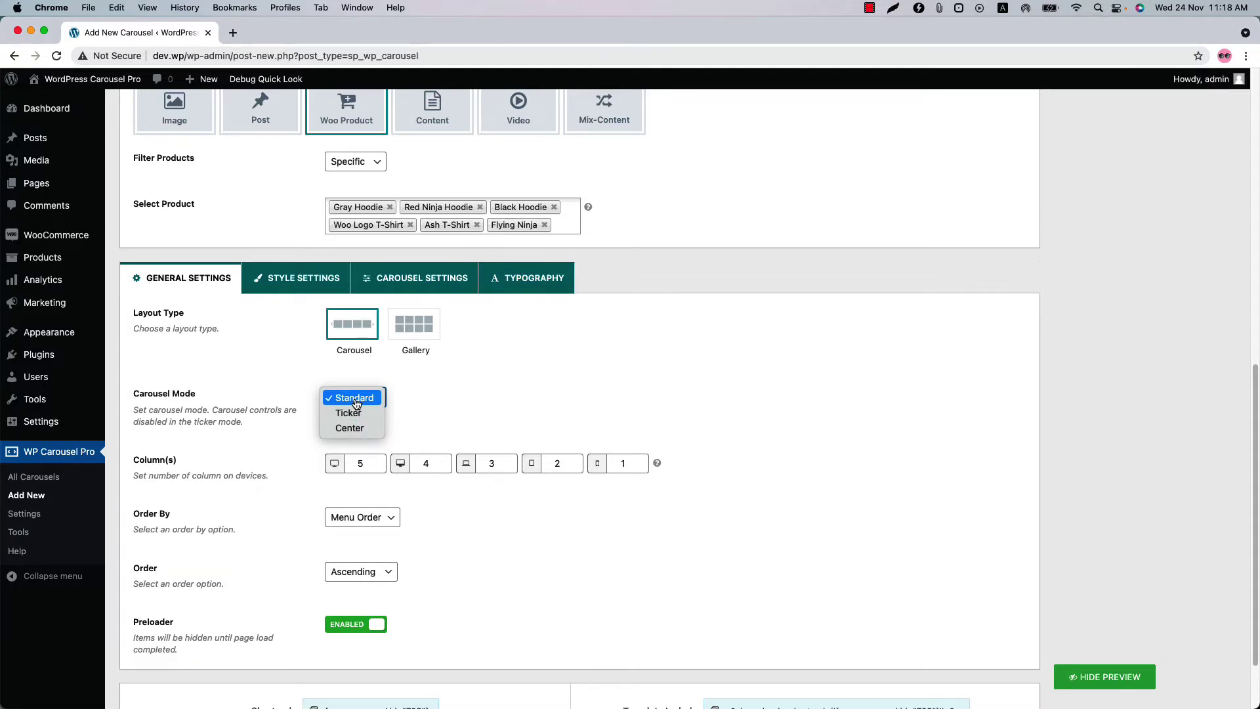
left_click(349, 413)
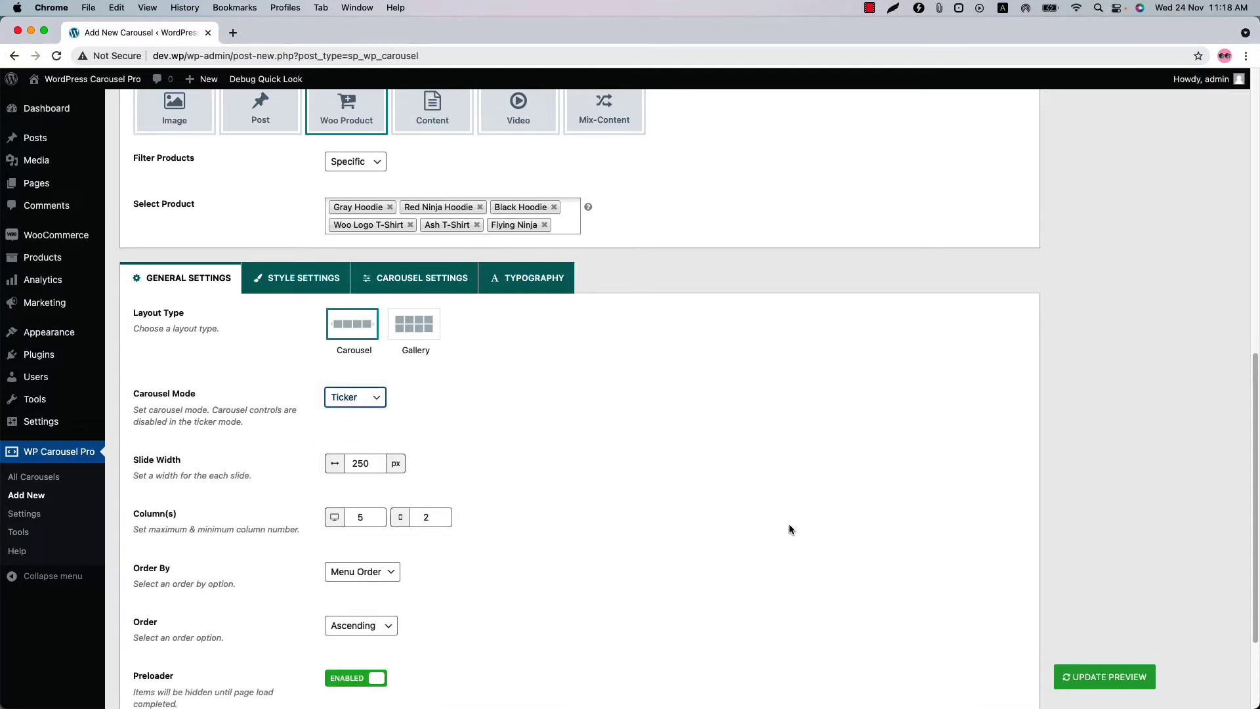
left_click(1129, 680)
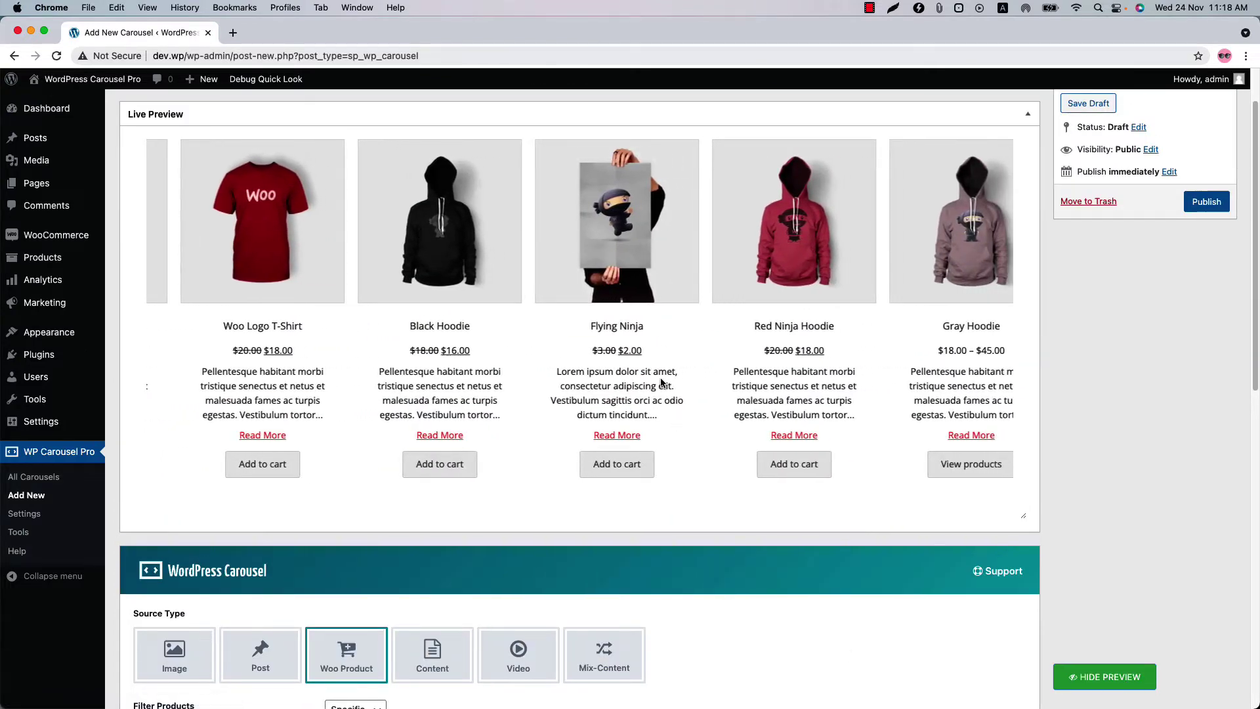
Switch to Center mode, refresh the preview, leaving product ordering unchanged
scroll(672, 612, "down", 10)
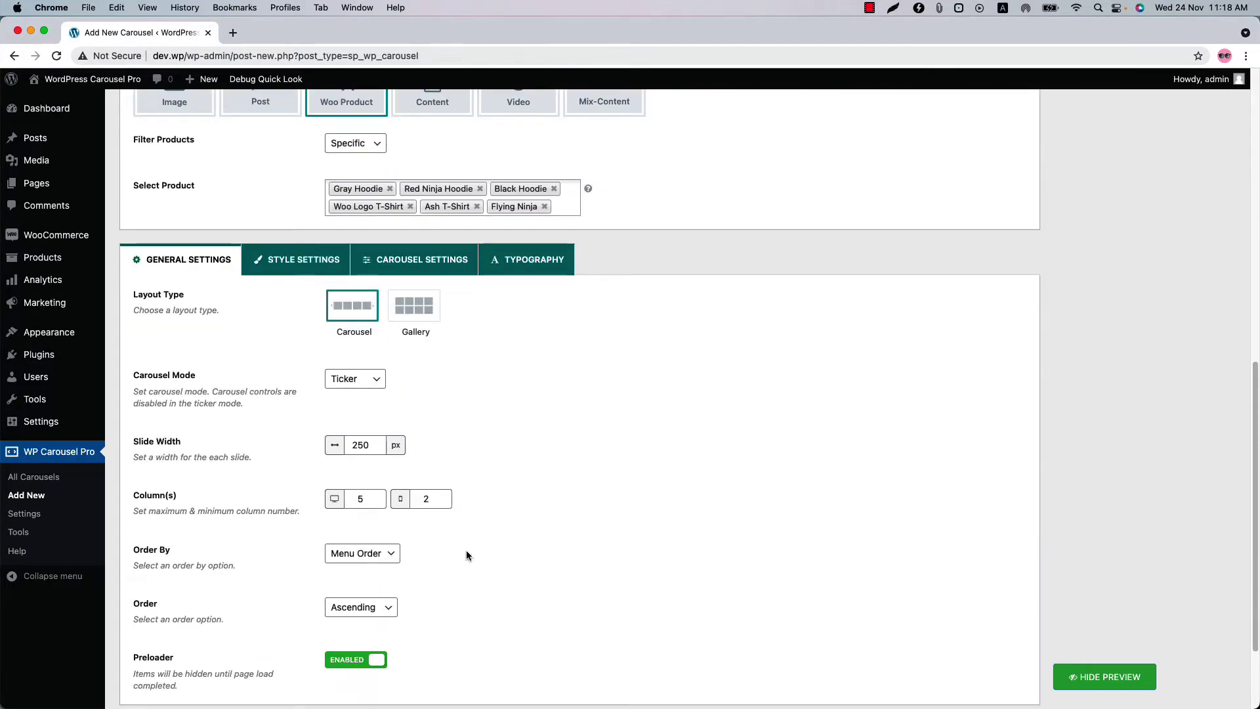
left_click(355, 380)
left_click(350, 395)
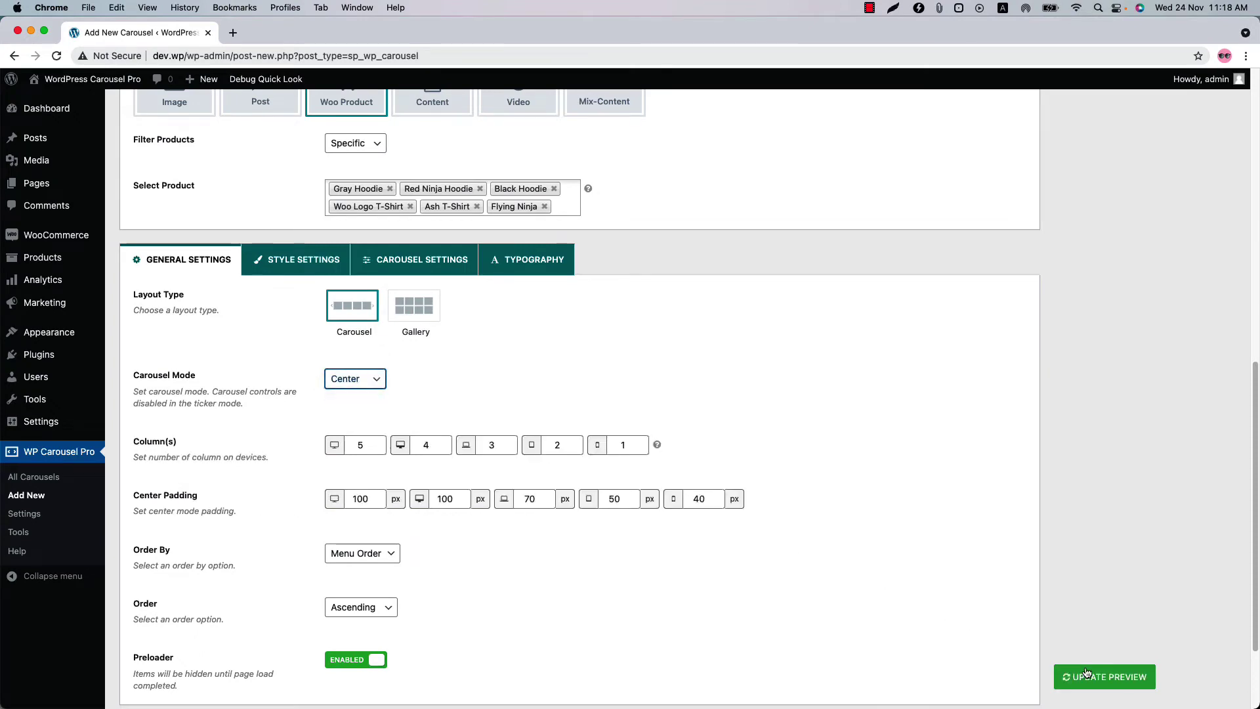
left_click(1090, 677)
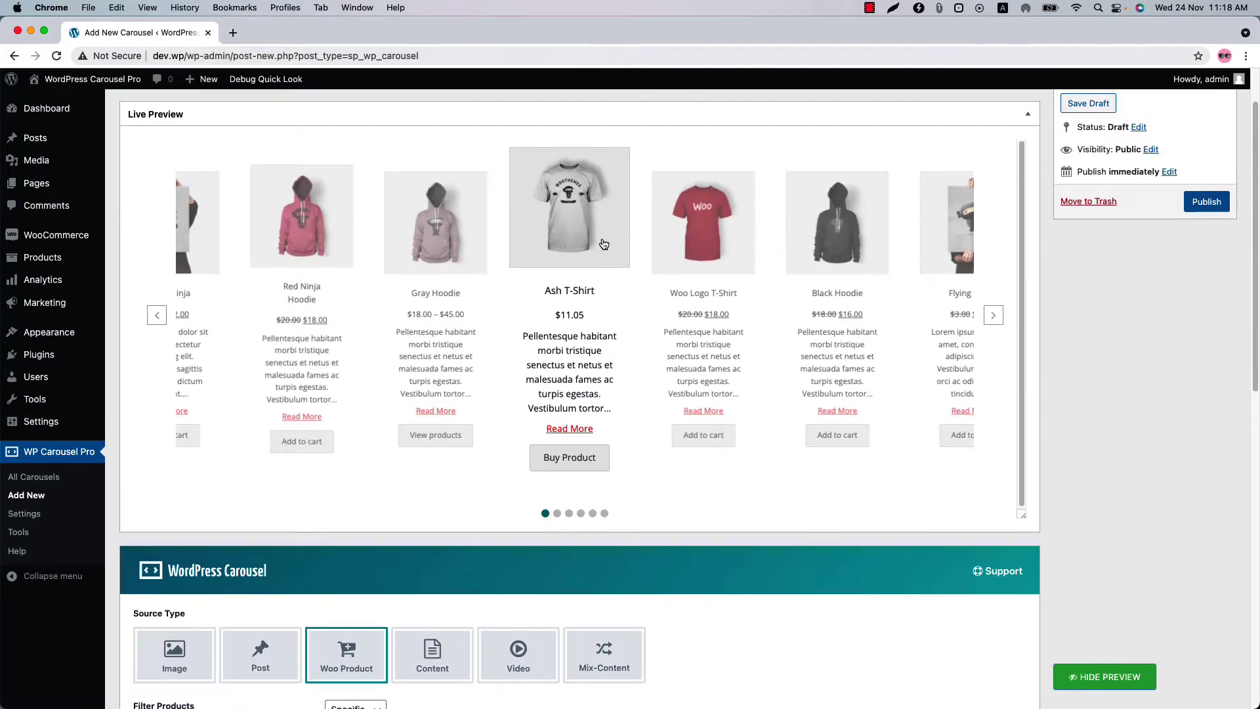
left_click(993, 315)
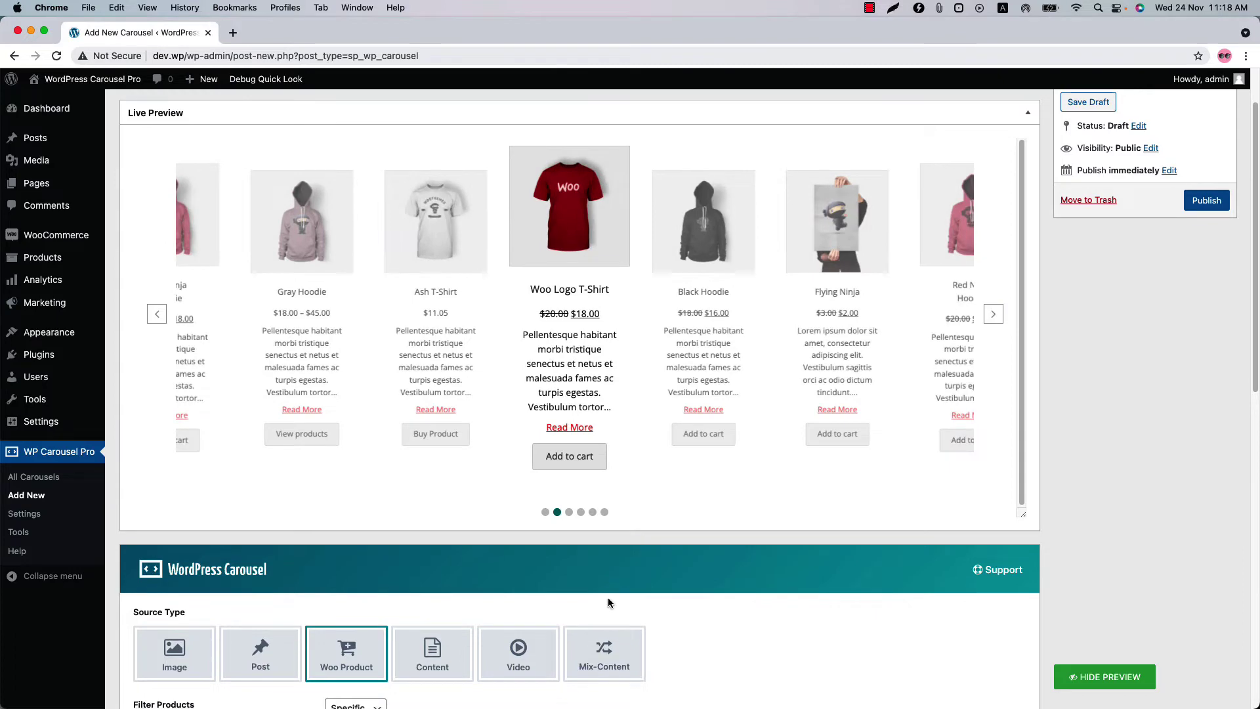
scroll(610, 598, "down", 5)
scroll(609, 603, "down", 4)
left_click(364, 438)
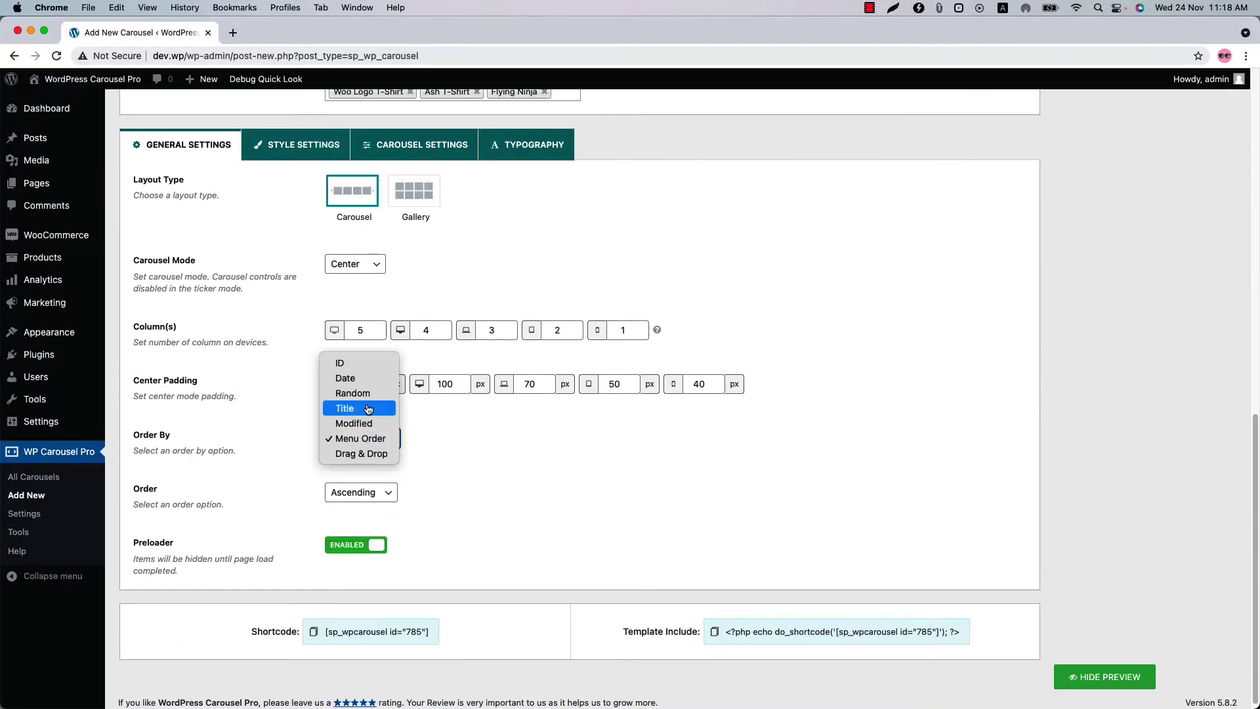
left_click(447, 459)
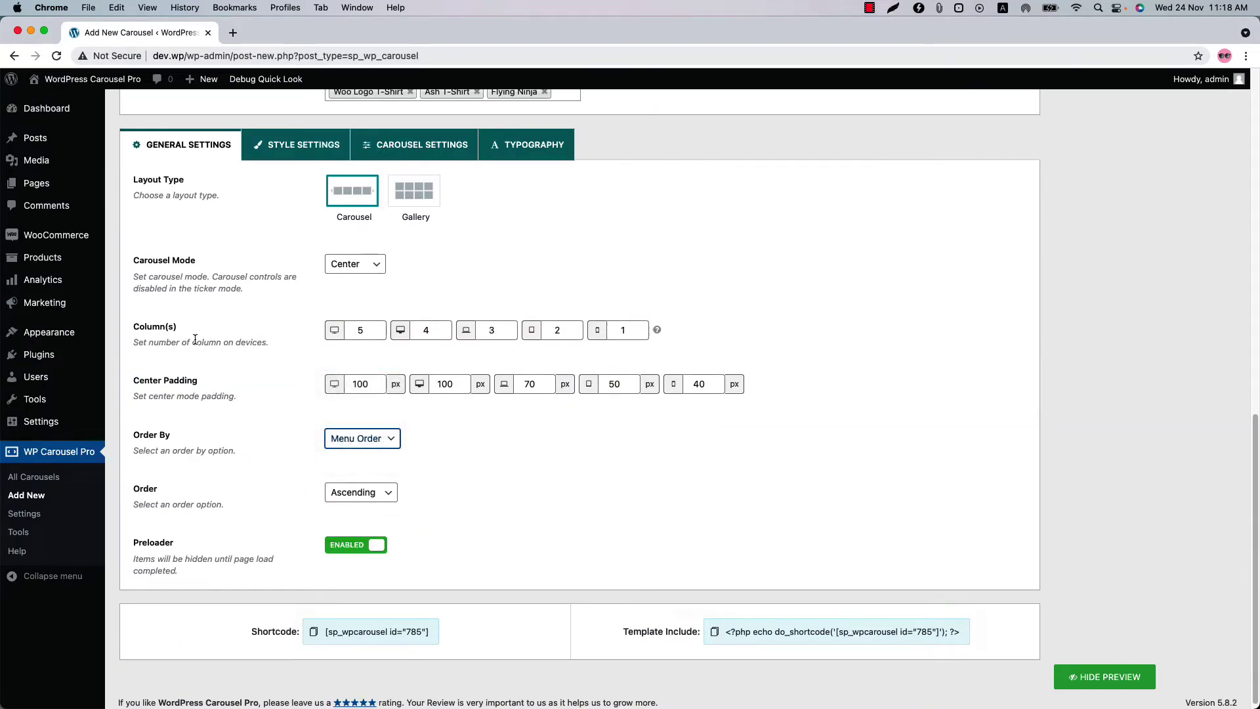
In style settings, overlay the product details on the product image
left_click(383, 332)
left_click(312, 156)
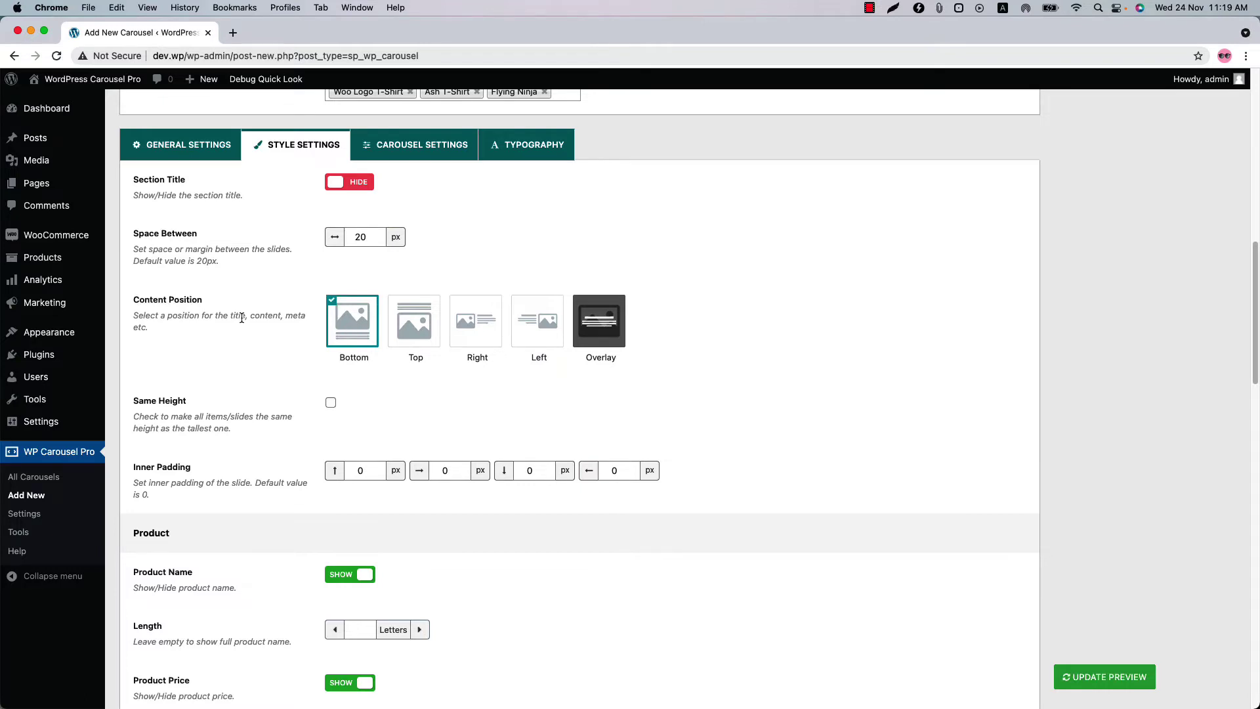
left_click(601, 322)
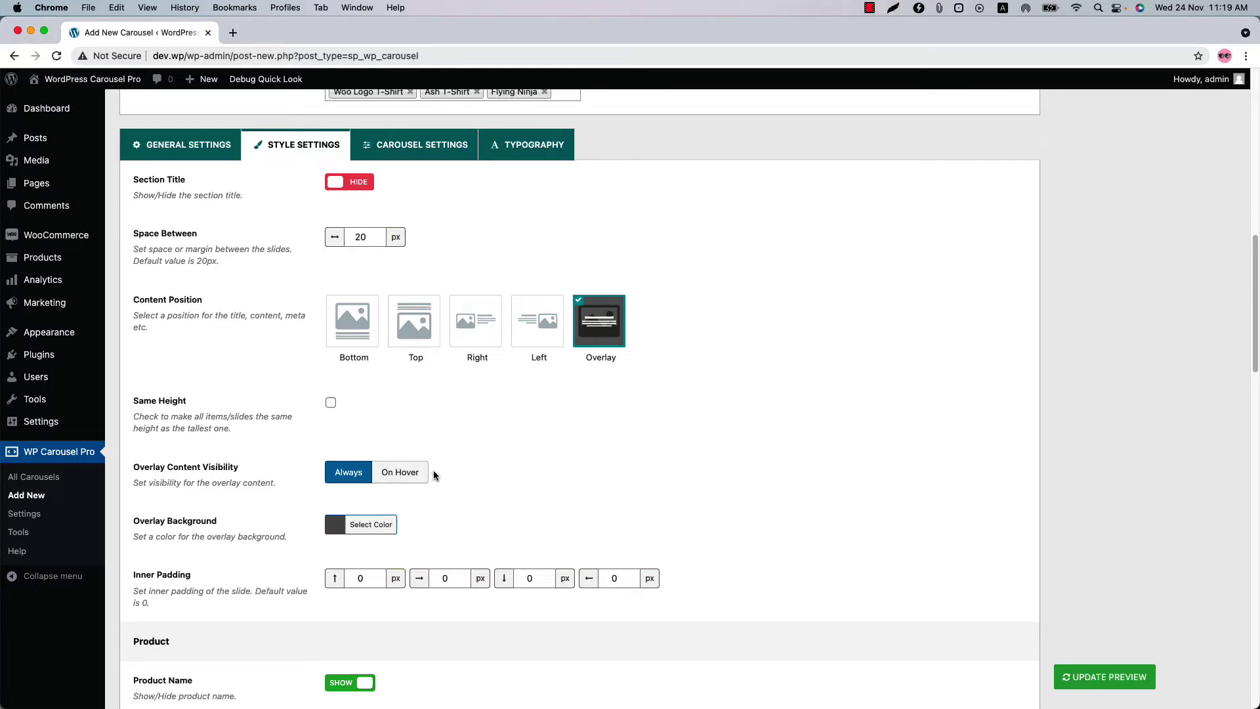
Set Product Description to Hide and refresh the live preview
scroll(177, 505, "down", 3)
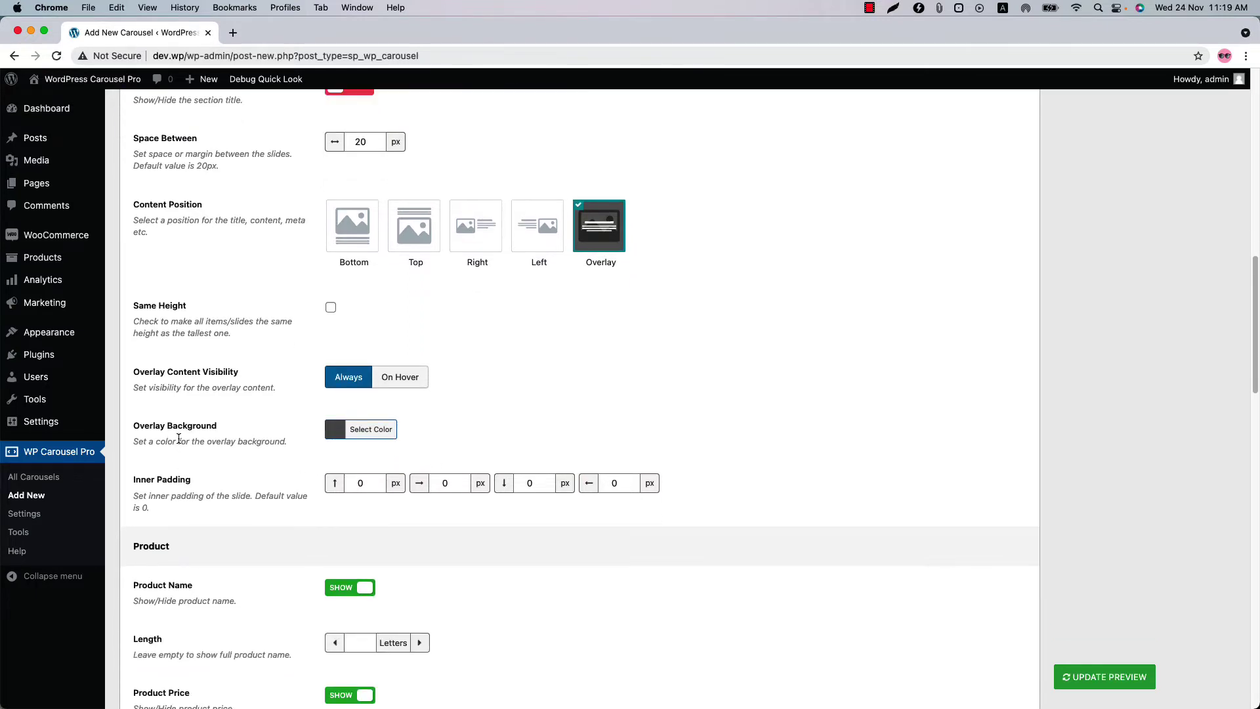
scroll(275, 519, "down", 10)
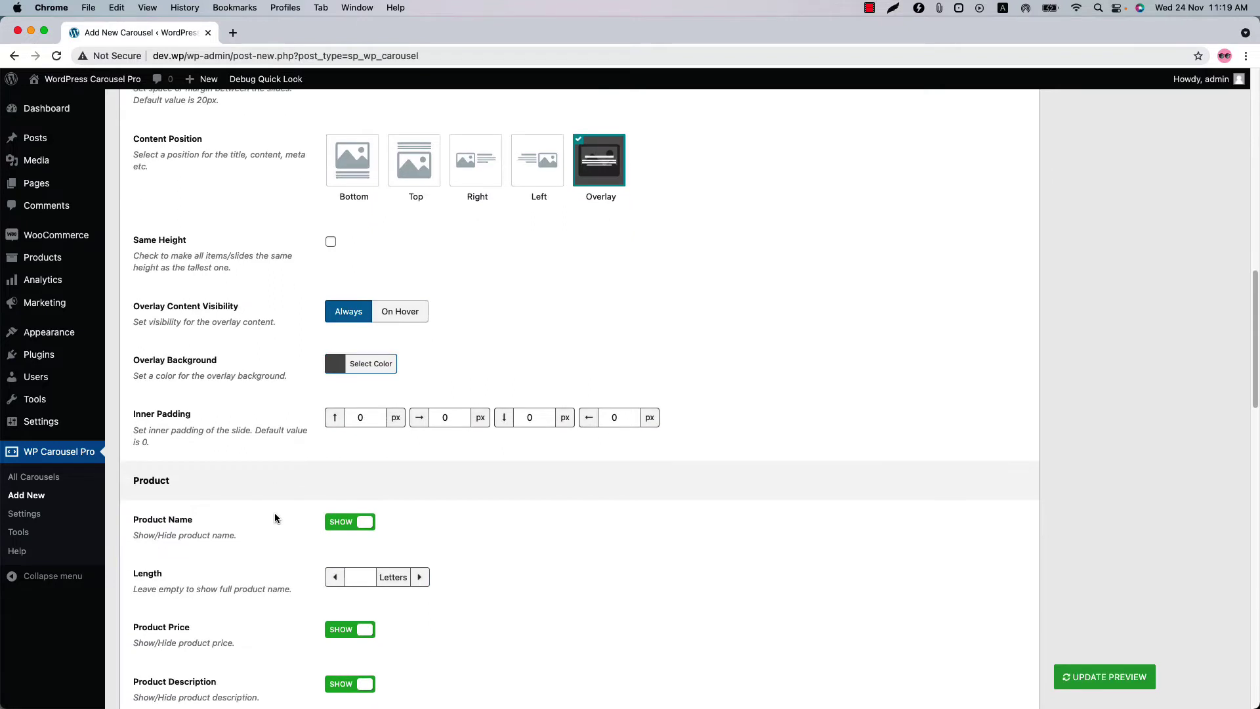
scroll(274, 514, "down", 2)
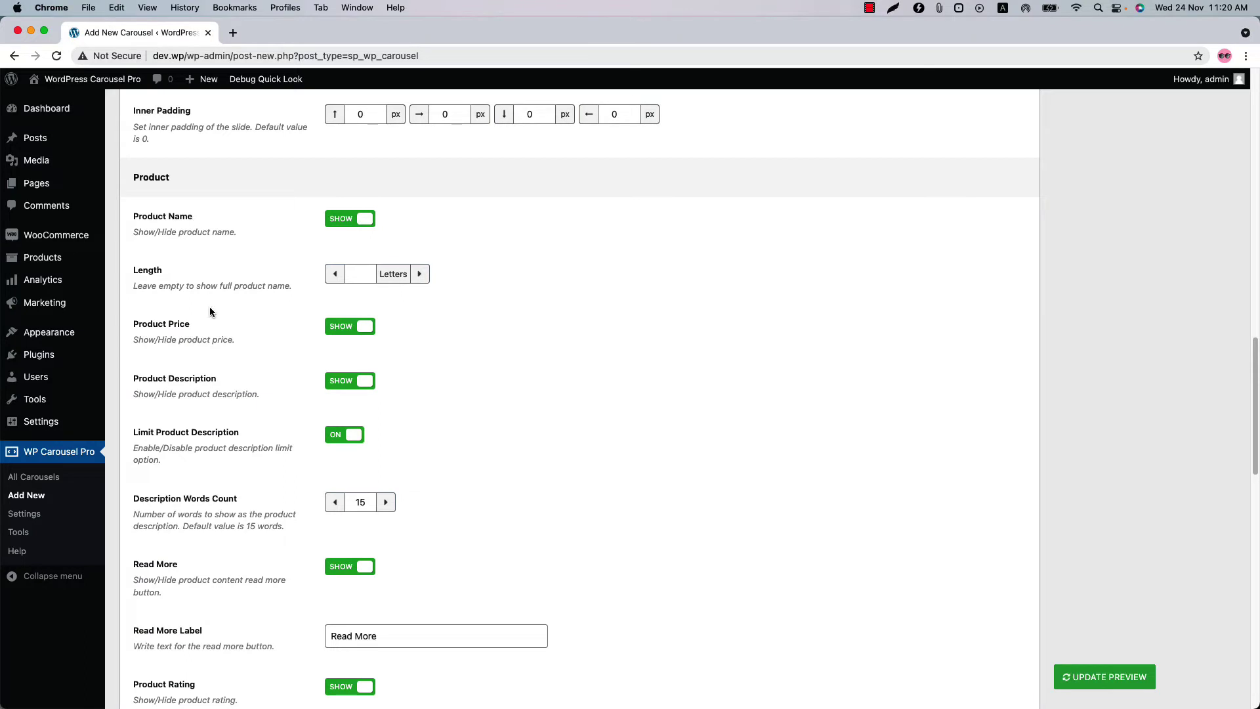
scroll(206, 392, "down", 10)
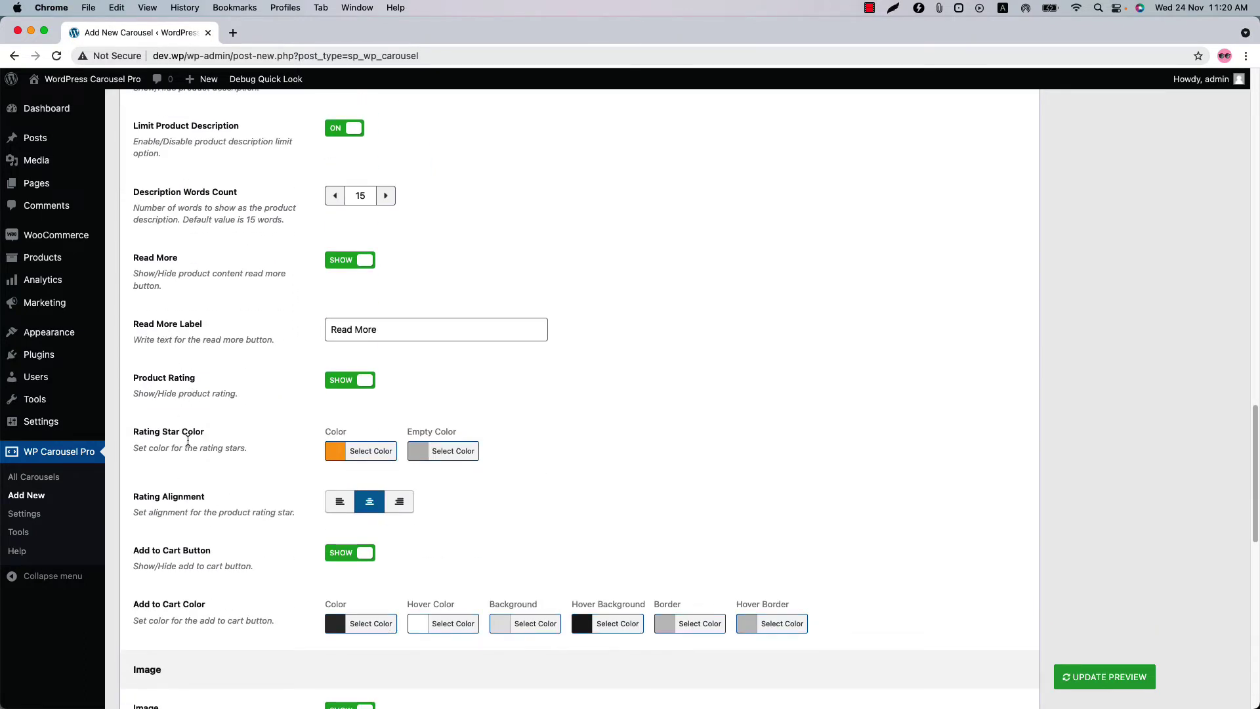
scroll(232, 492, "down", 1)
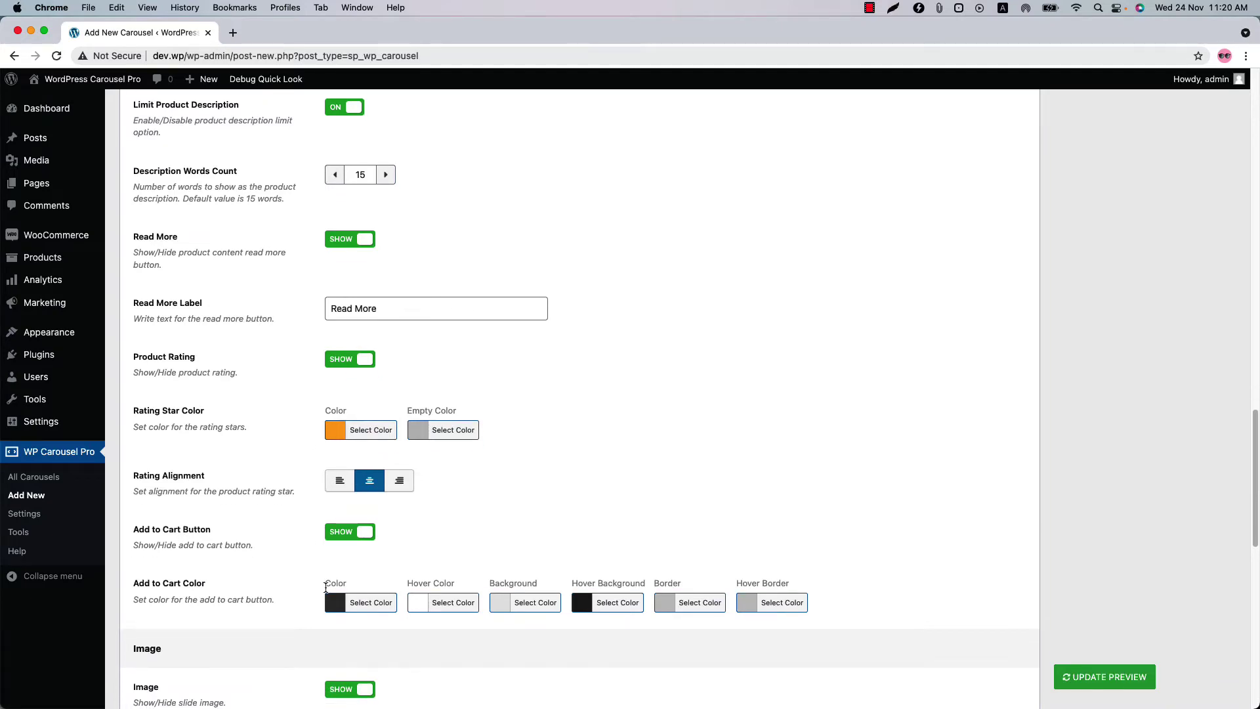
scroll(326, 594, "down", 2)
scroll(326, 597, "up", 12)
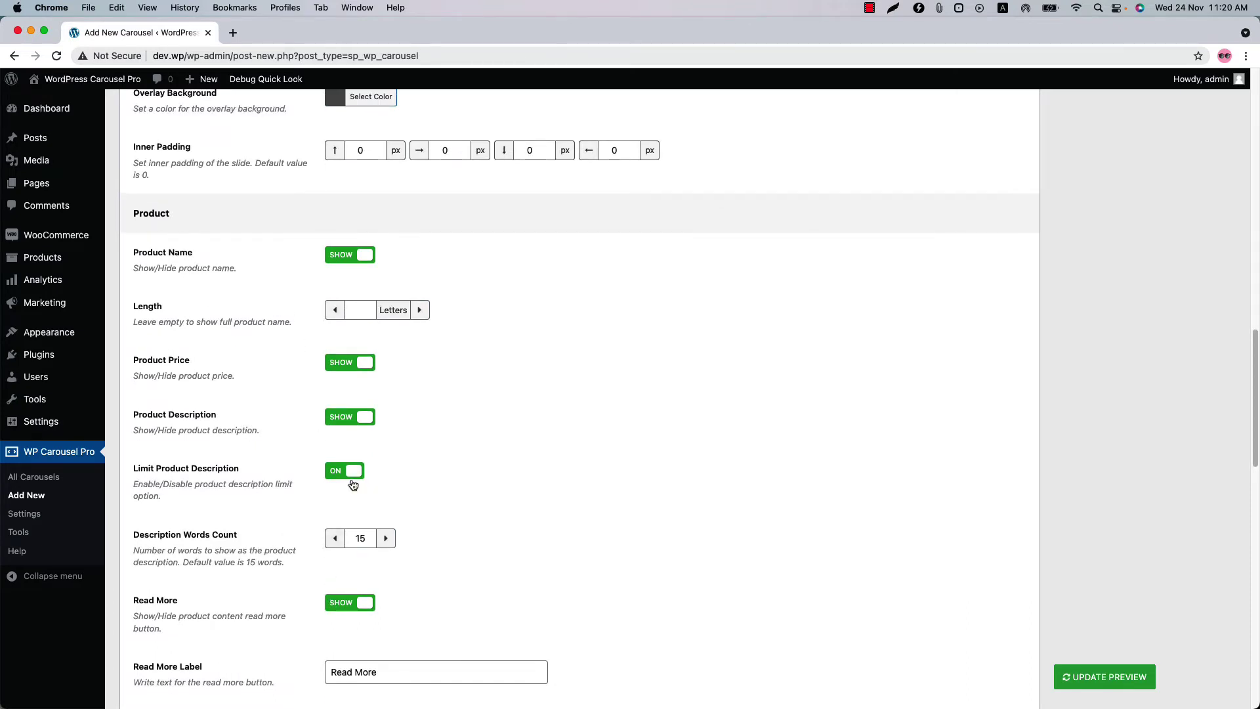
left_click(349, 420)
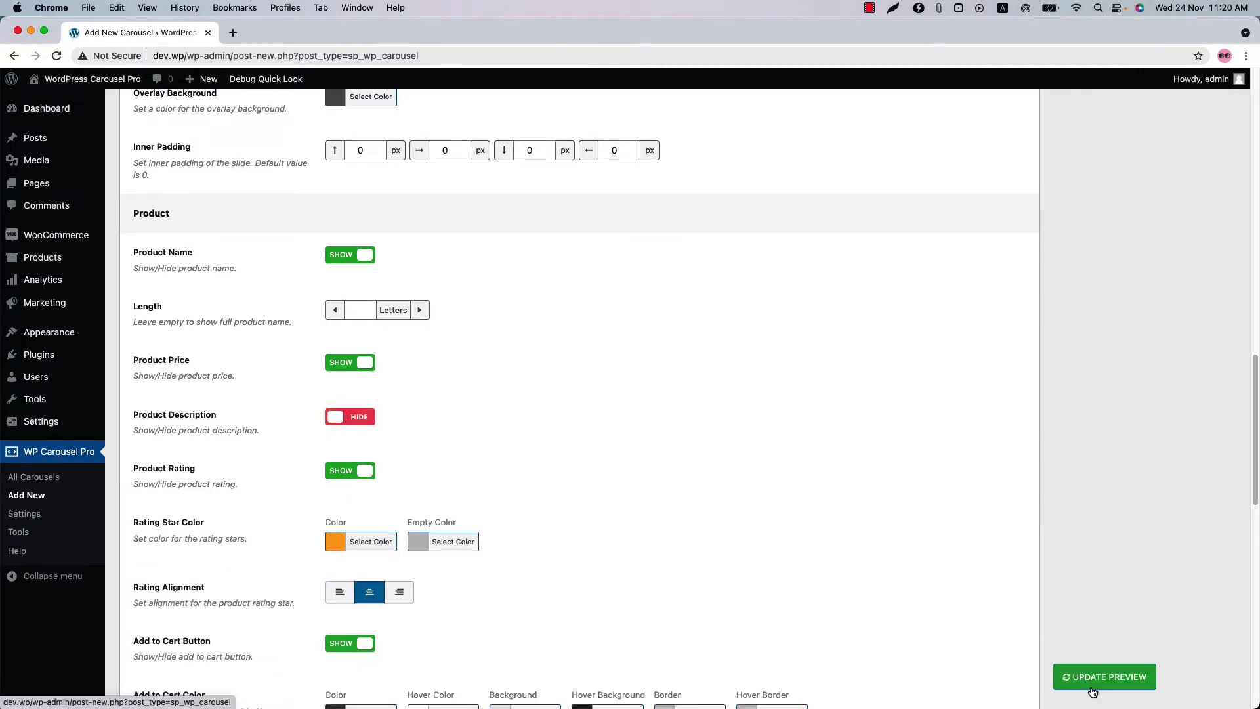
left_click(1092, 688)
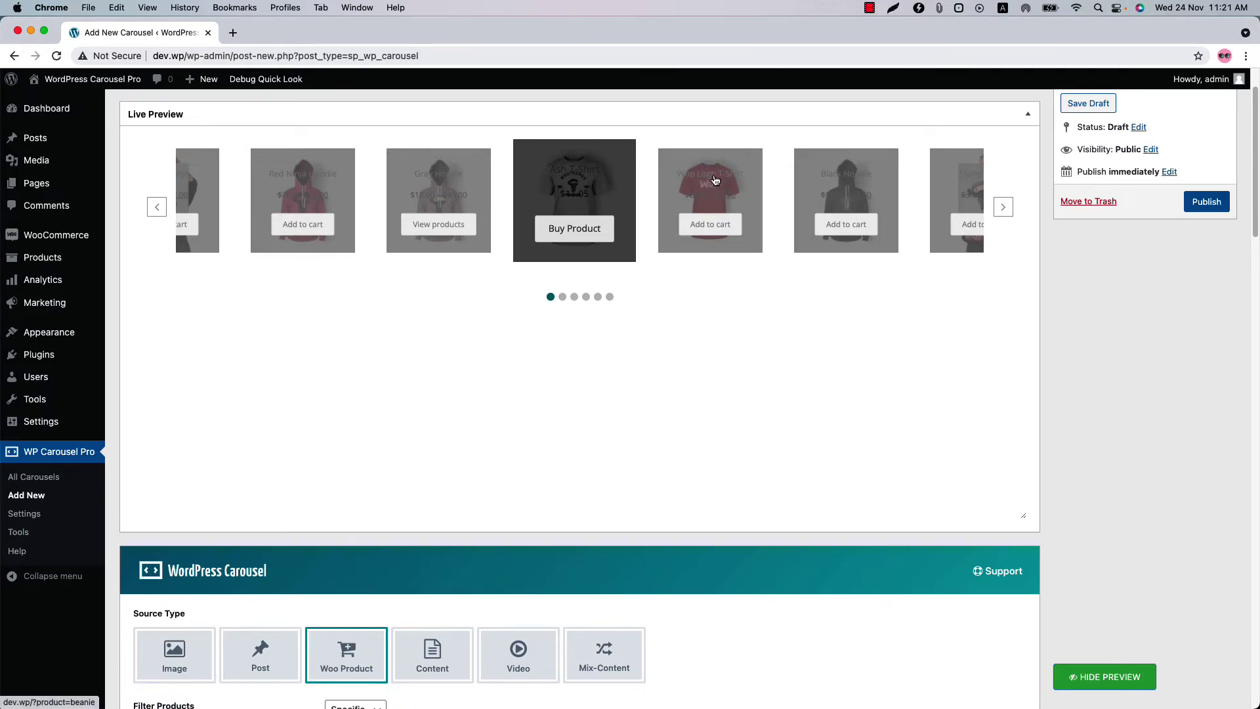
Set the General Settings carousel mode to Standard
scroll(464, 569, "down", 7)
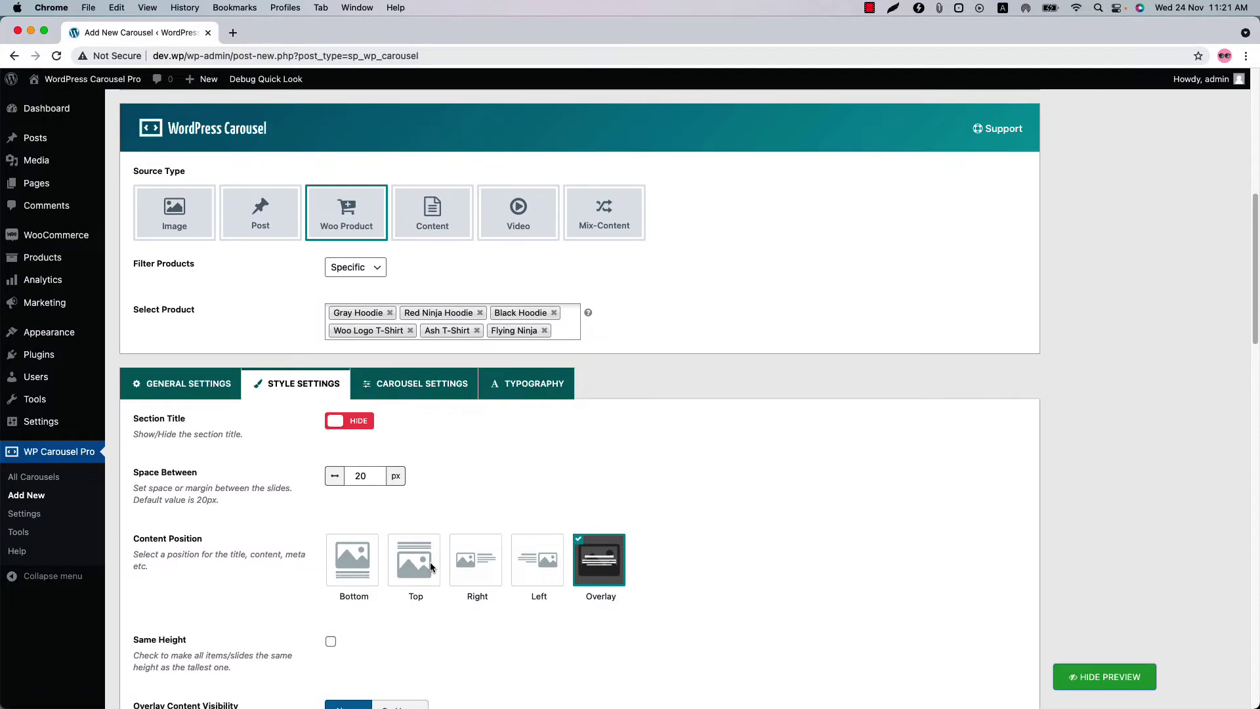
left_click(209, 394)
left_click(355, 503)
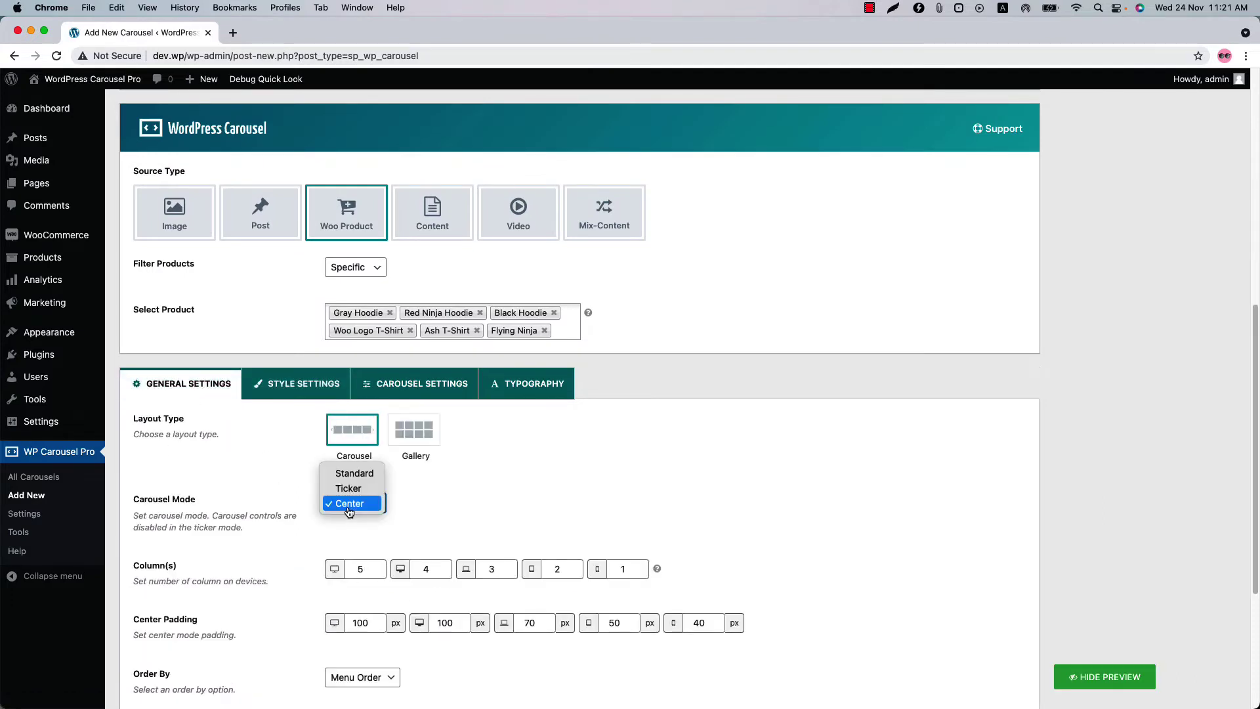
left_click(354, 480)
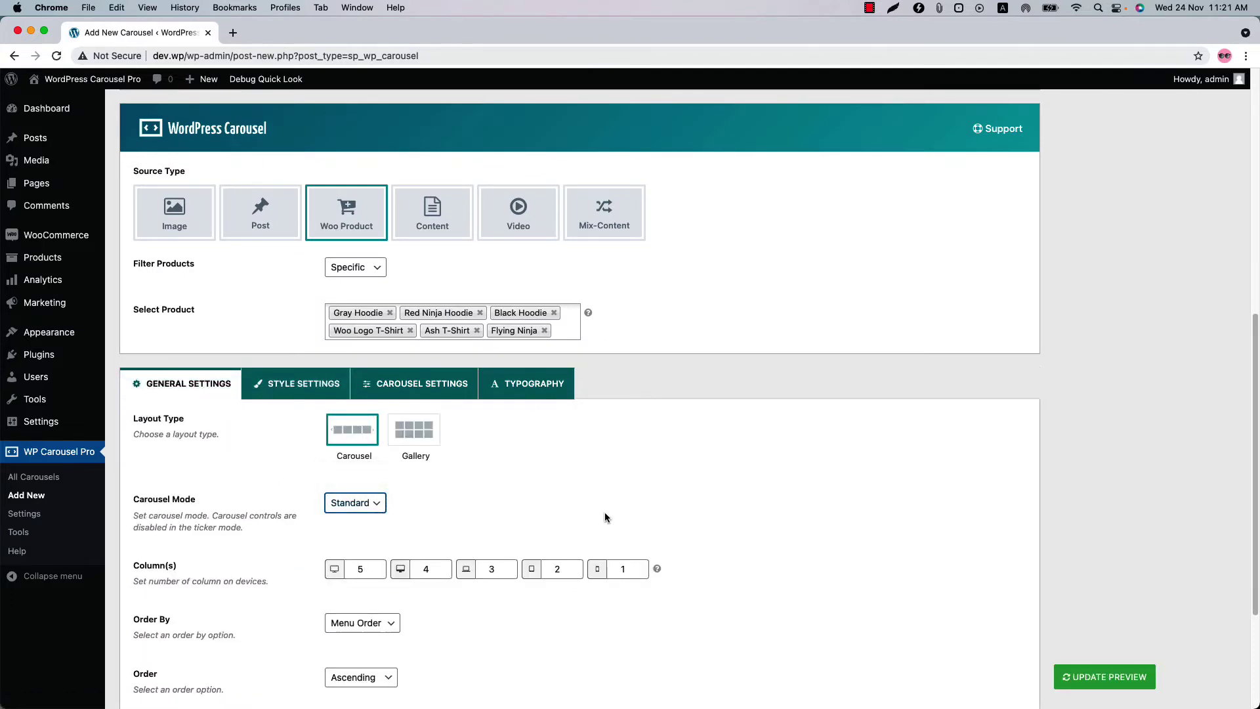
Make Product Name font white with a blue (#1e73be) hover colour
left_click(509, 387)
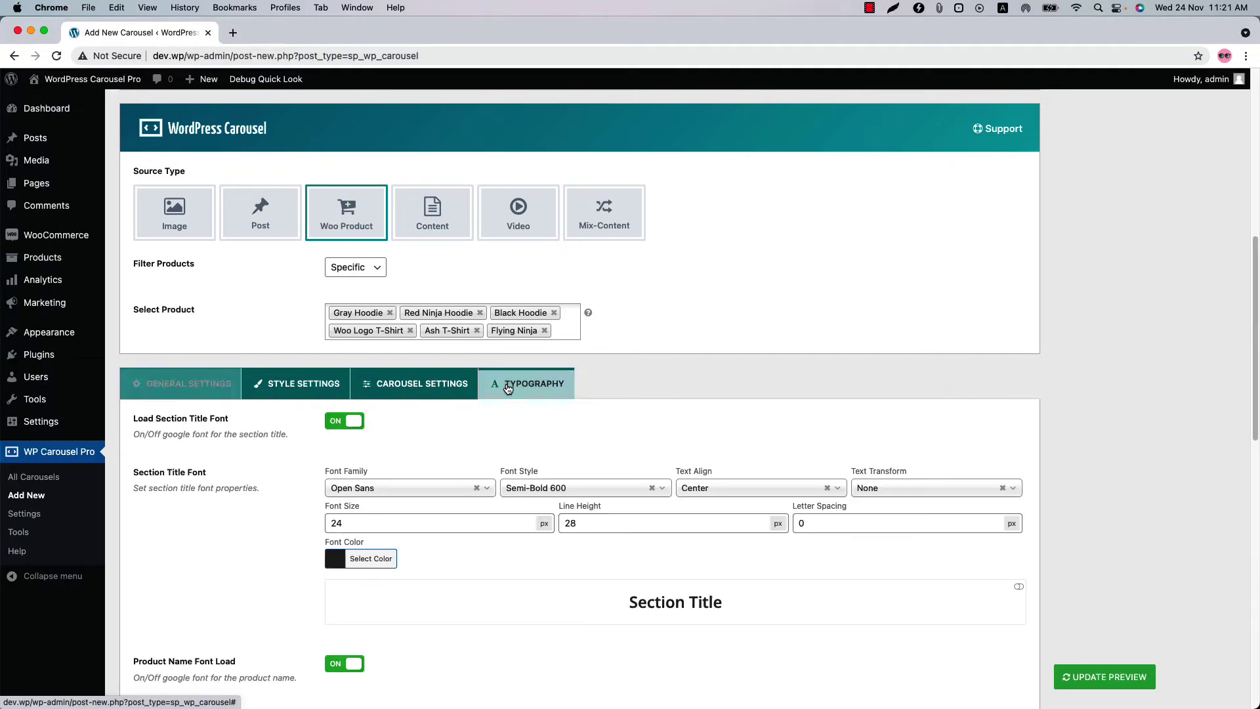
scroll(521, 529, "down", 10)
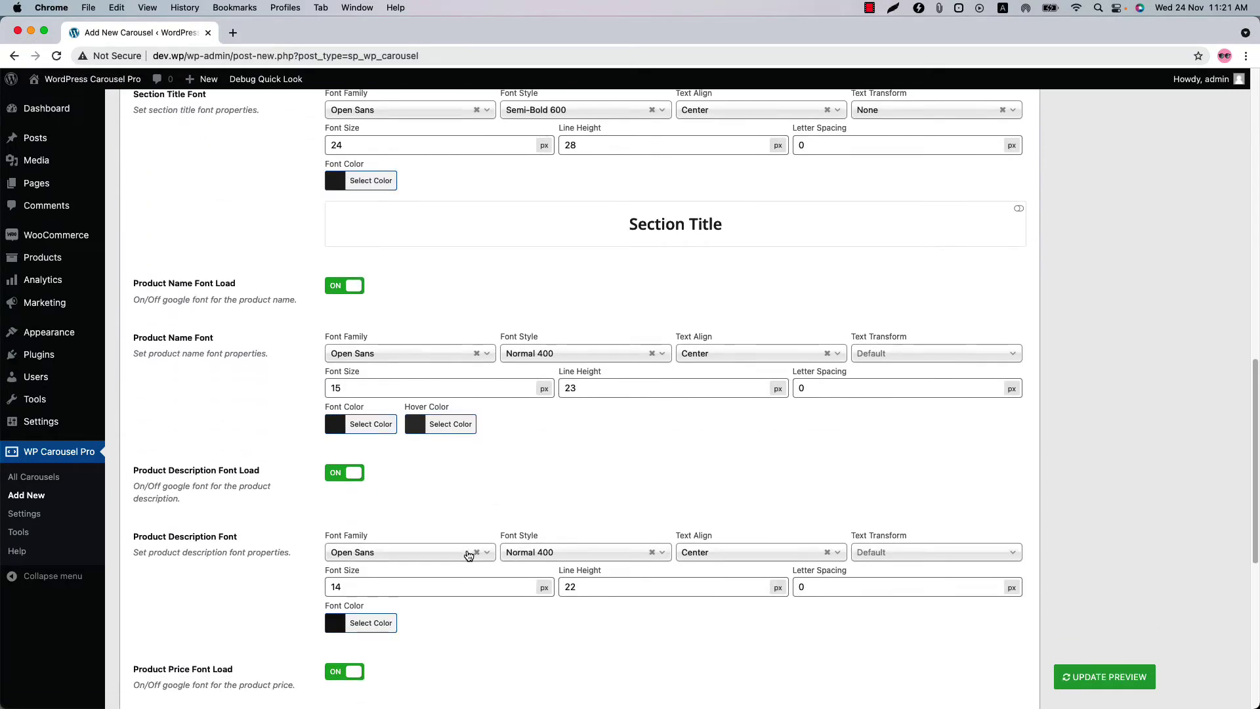
scroll(468, 556, "down", 4)
scroll(468, 556, "up", 5)
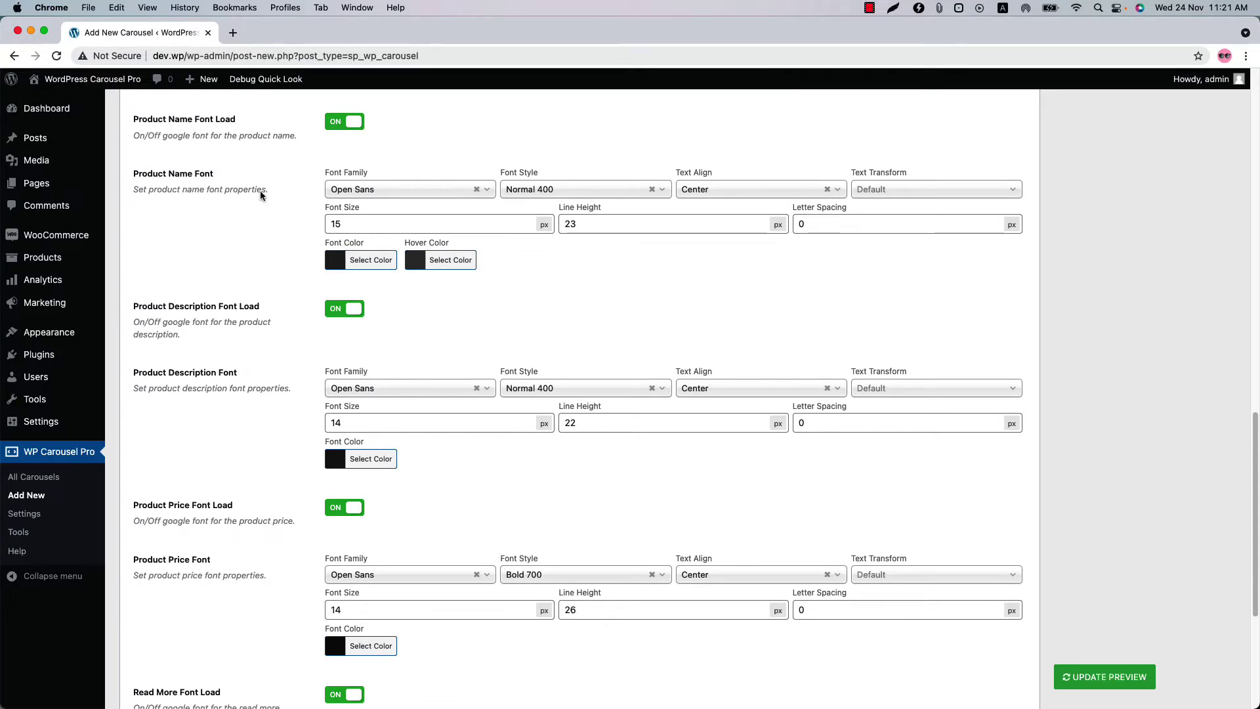
left_click(366, 261)
left_click(354, 410)
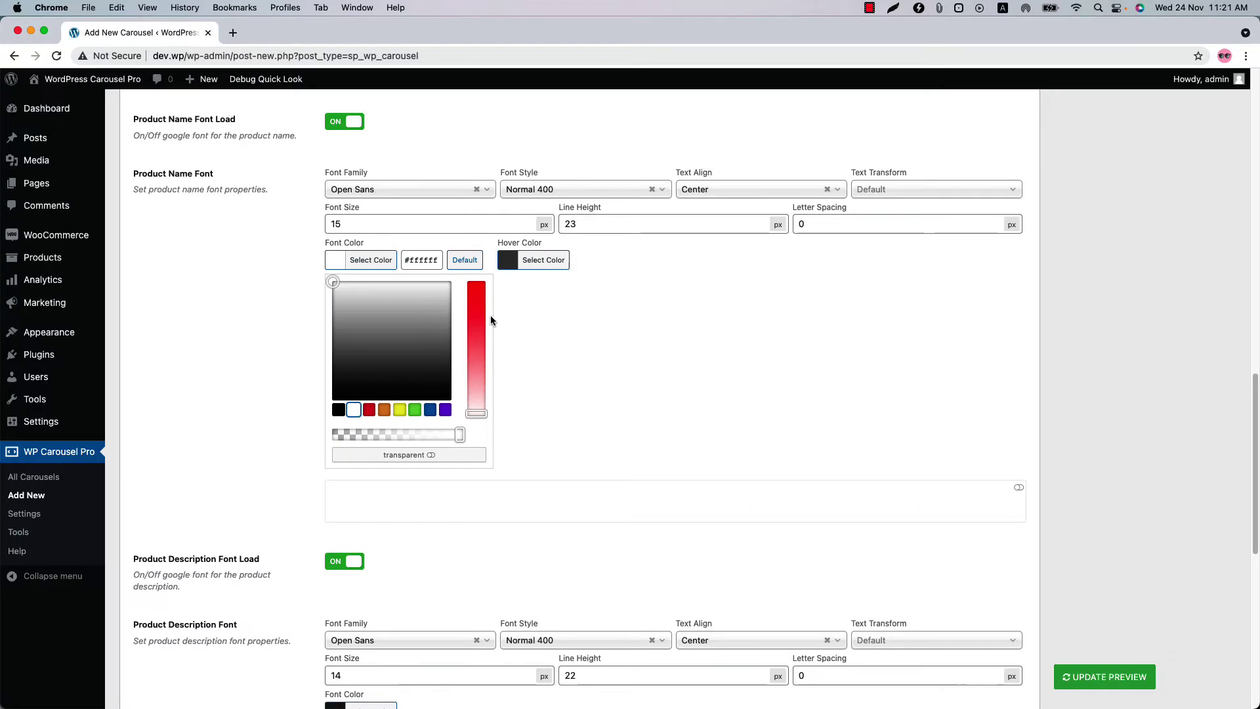
left_click(539, 260)
left_click(506, 410)
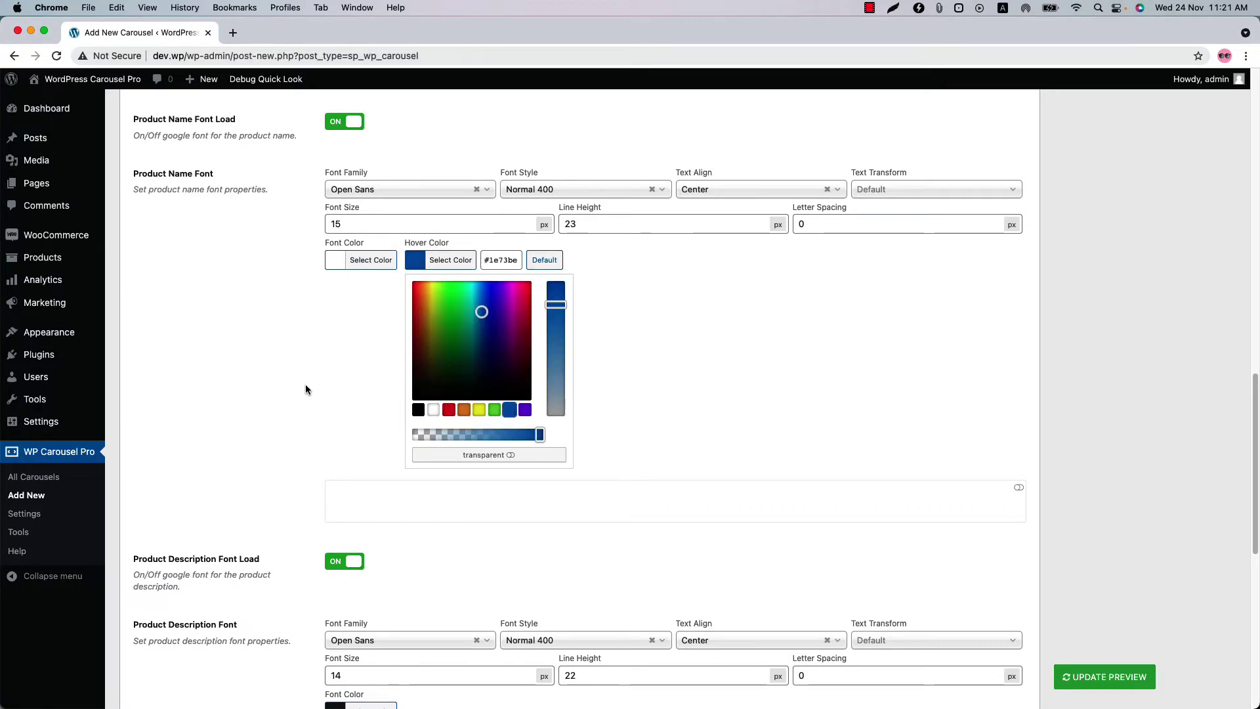
Make Product Price font white and refresh the live preview
scroll(339, 403, "down", 6)
scroll(339, 403, "down", 1)
left_click(372, 460)
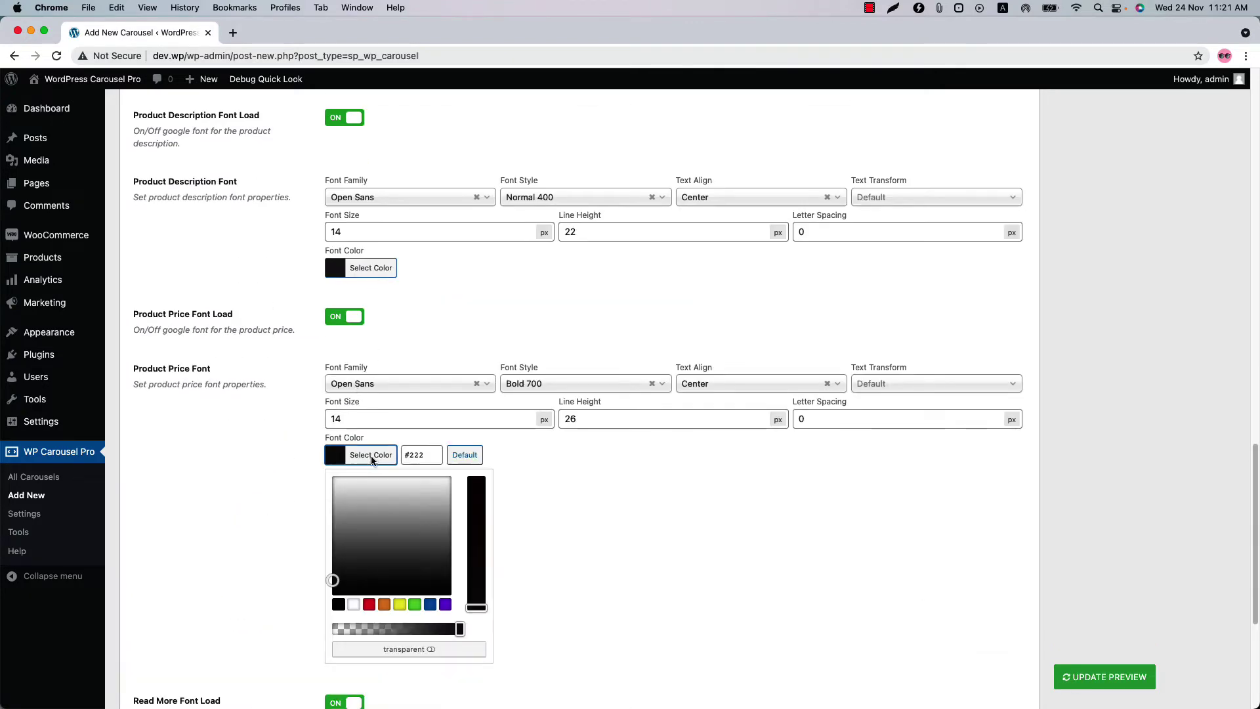
left_click(354, 604)
left_click(259, 557)
scroll(285, 565, "down", 3)
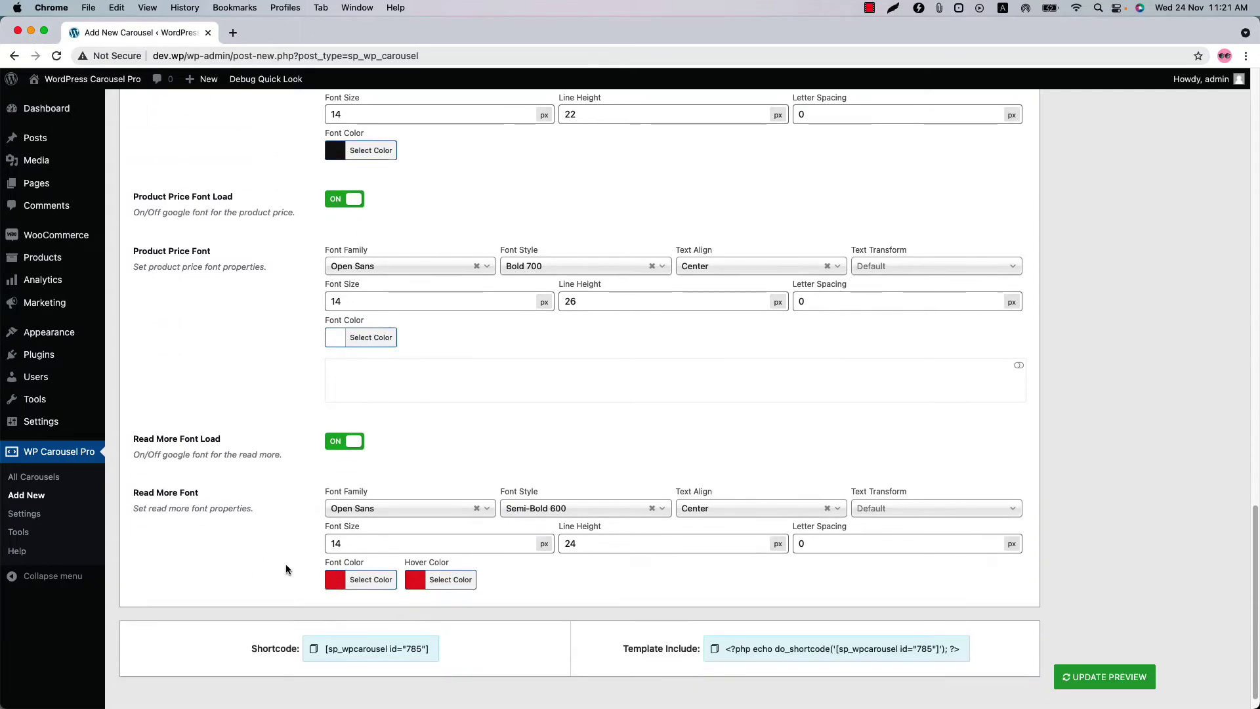
scroll(871, 552, "up", 7)
left_click(1107, 677)
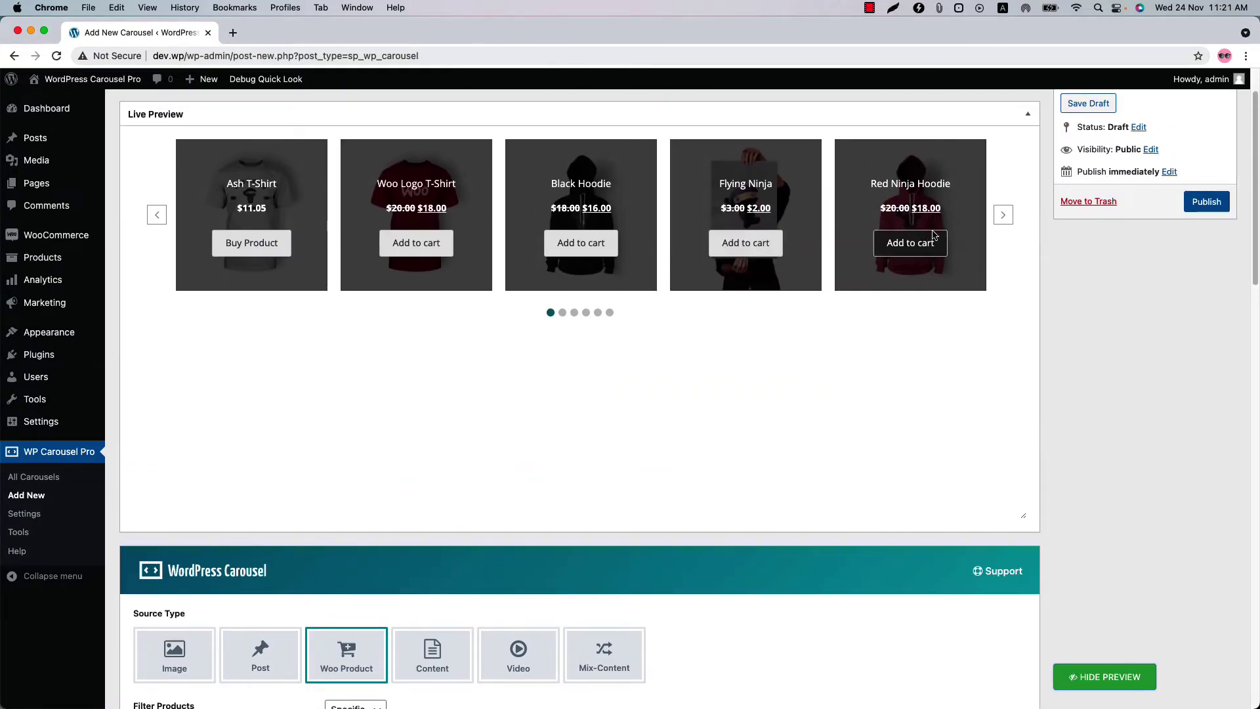
After advancing the preview, set Carousel Settings Navigation to Hide and refresh the preview
left_click(1004, 216)
left_click(1004, 216)
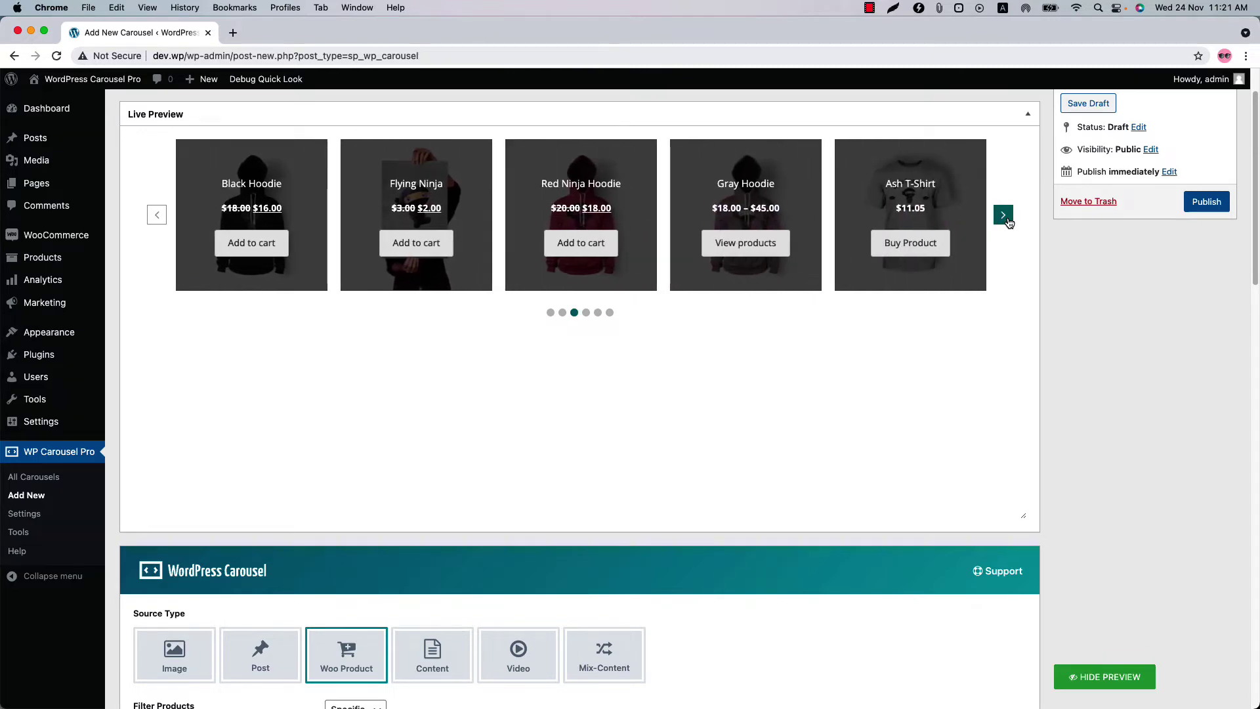
scroll(497, 616, "down", 7)
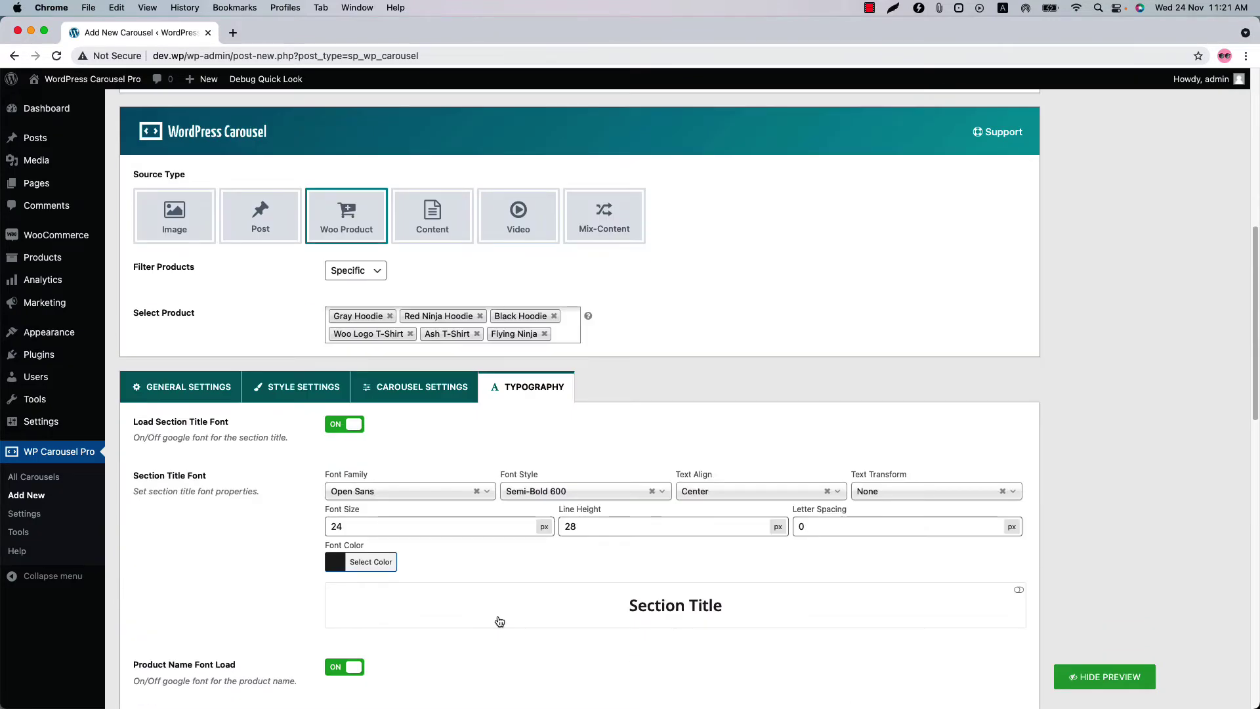
scroll(500, 622, "down", 1)
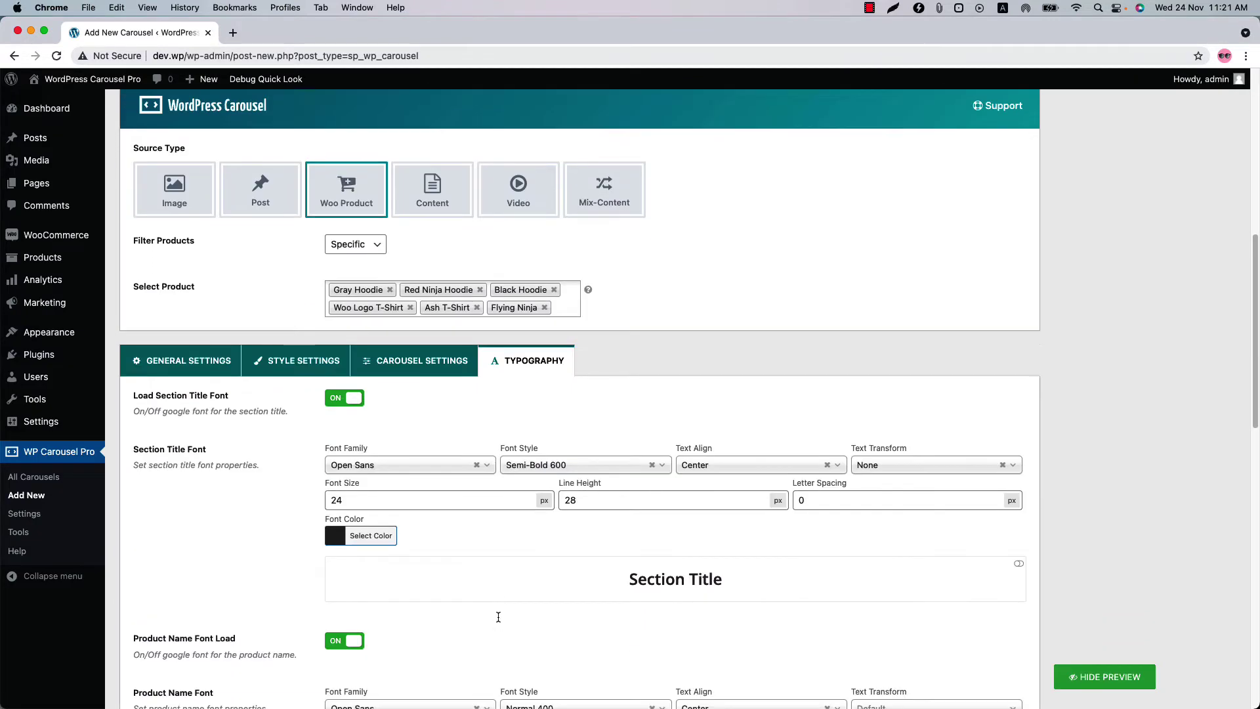
left_click(409, 368)
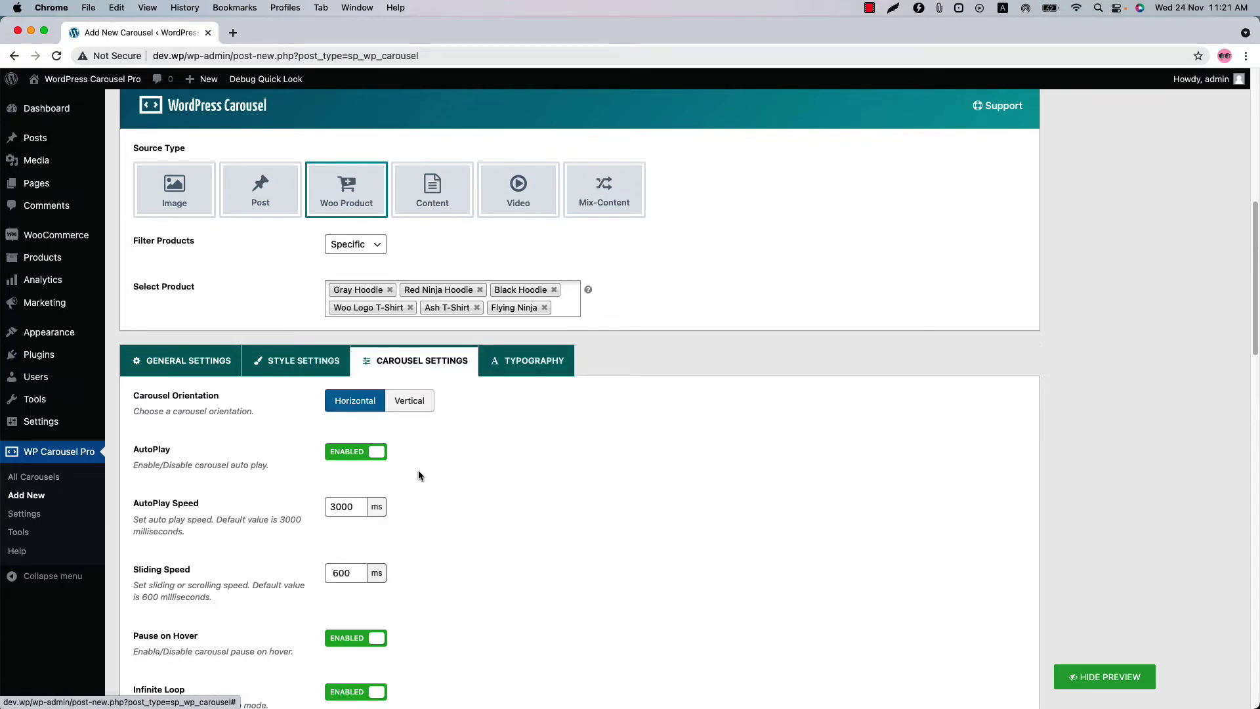
scroll(419, 475, "down", 5)
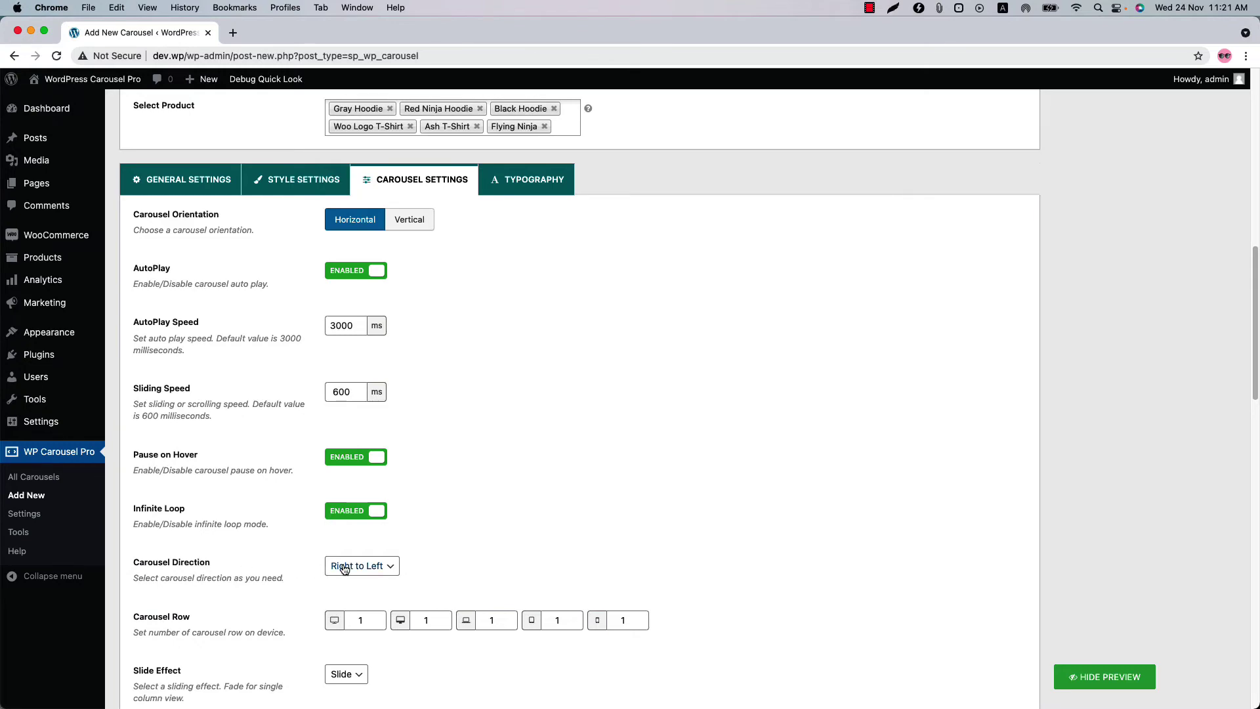
scroll(344, 568, "down", 7)
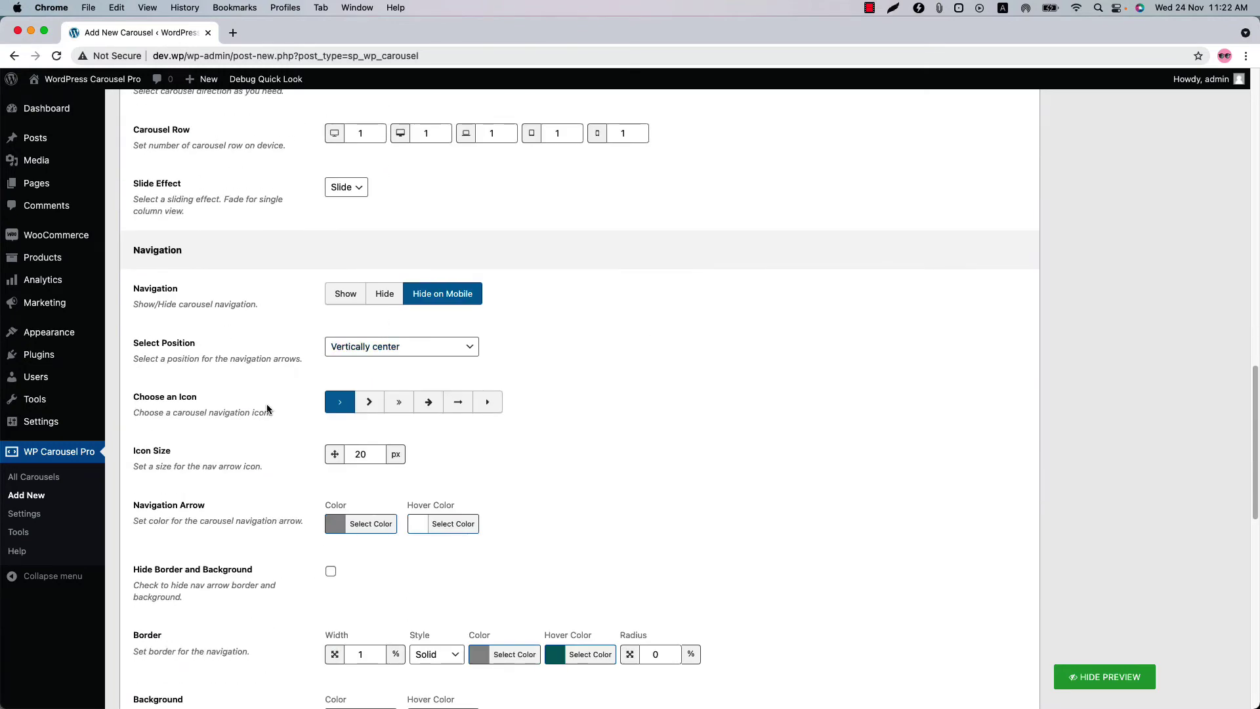
scroll(260, 396, "down", 4)
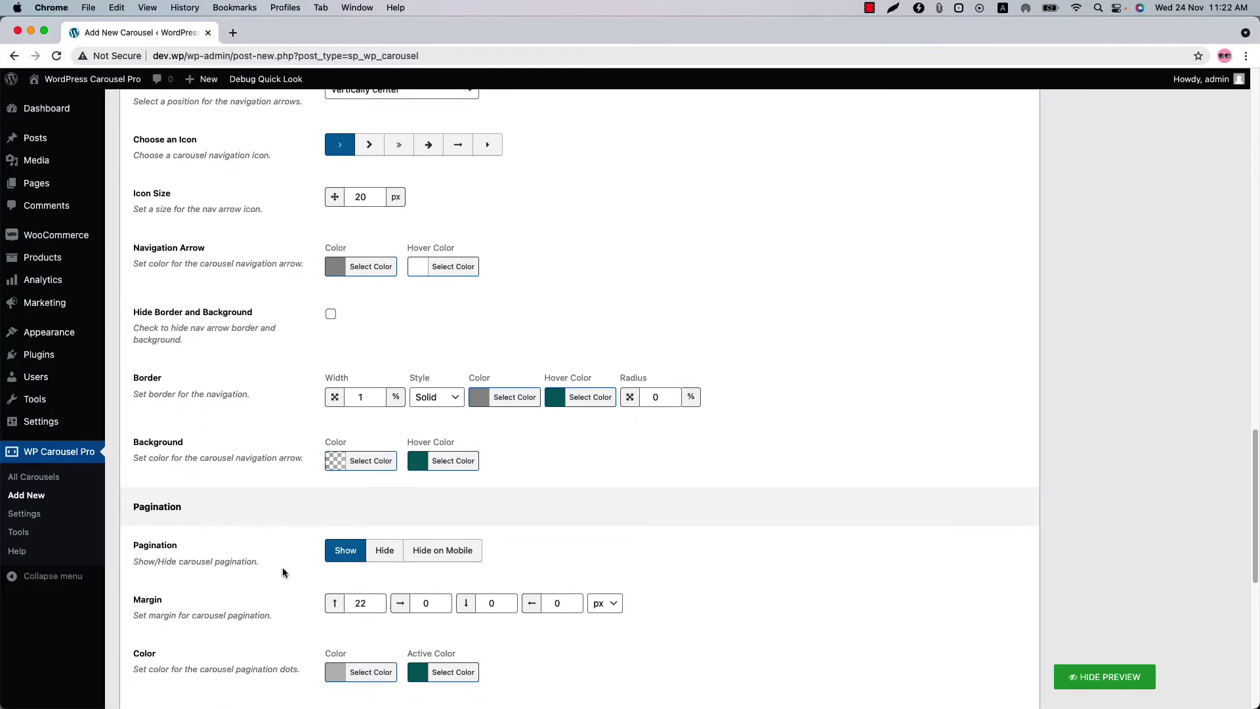
scroll(283, 571, "up", 3)
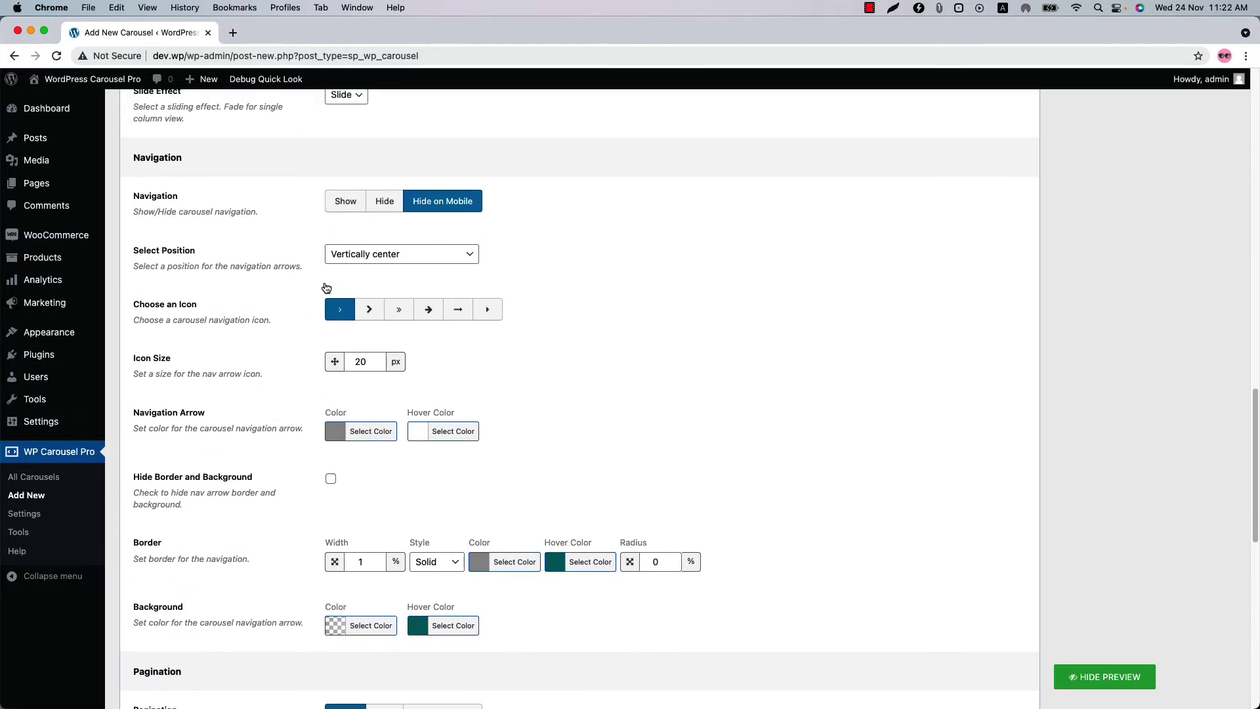
left_click(384, 205)
left_click(1137, 676)
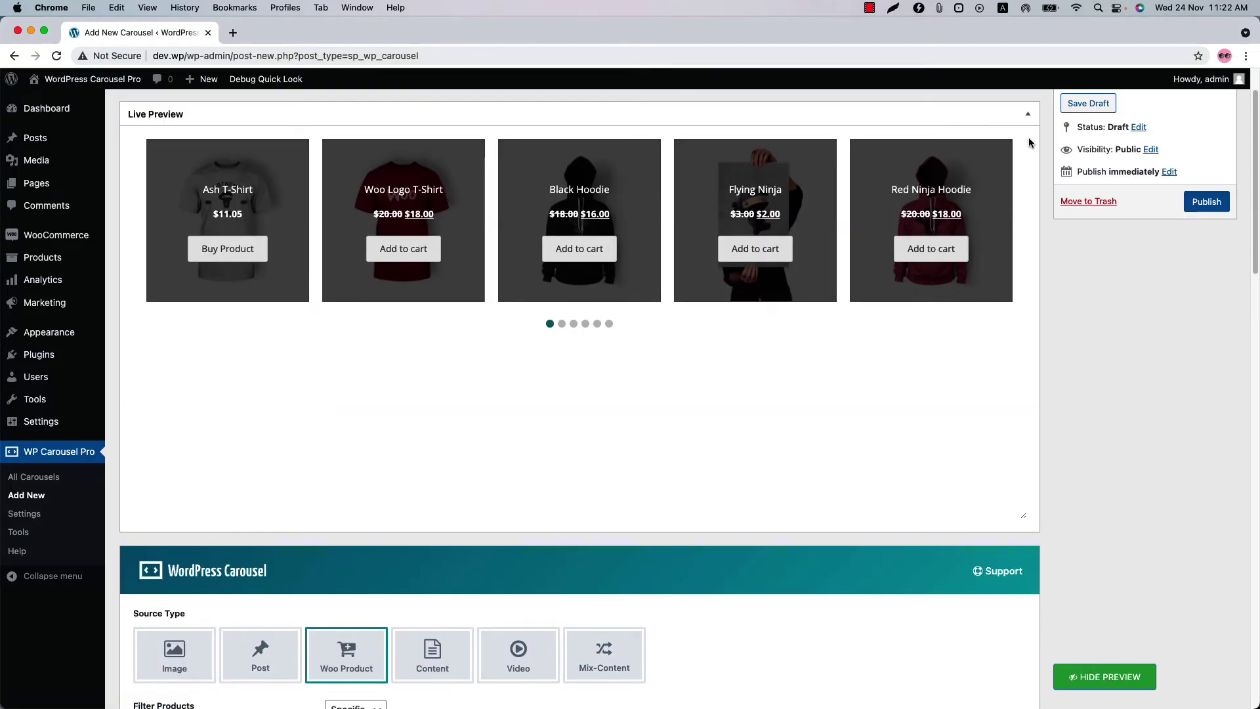
Show navigation arrows at Top right, hide pagination dots, and refresh the preview
scroll(589, 503, "down", 20)
scroll(461, 506, "down", 1)
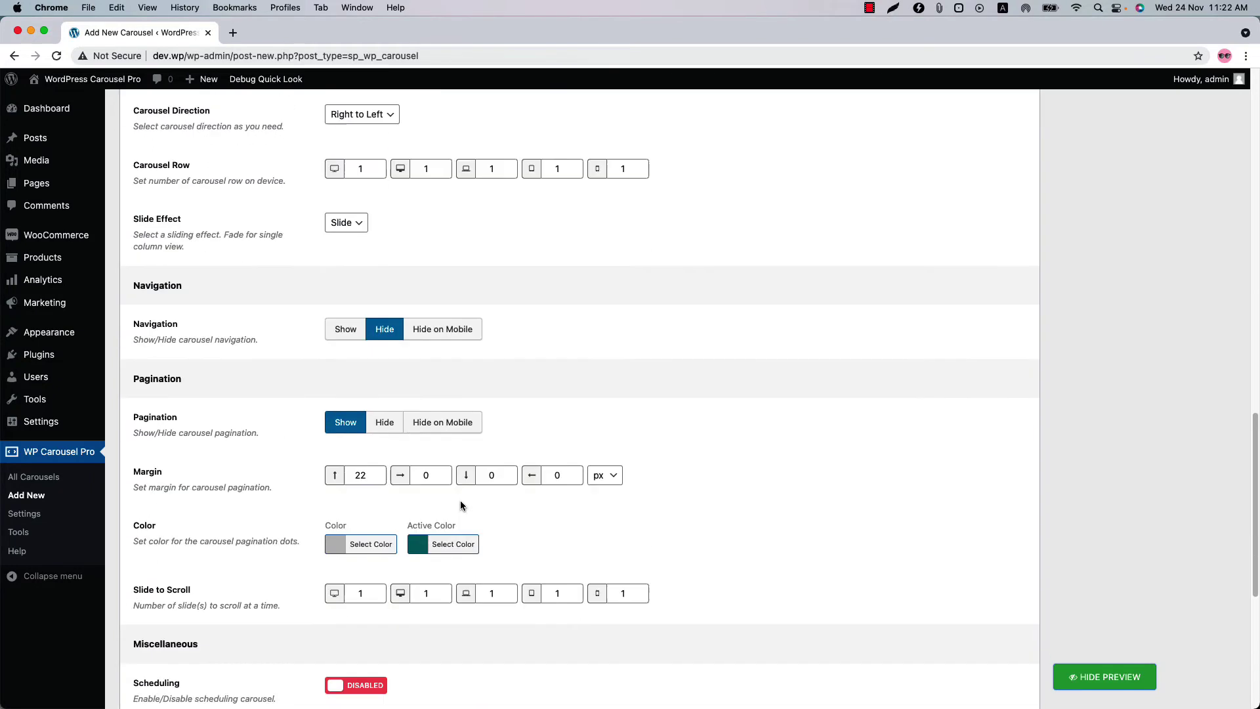
left_click(346, 330)
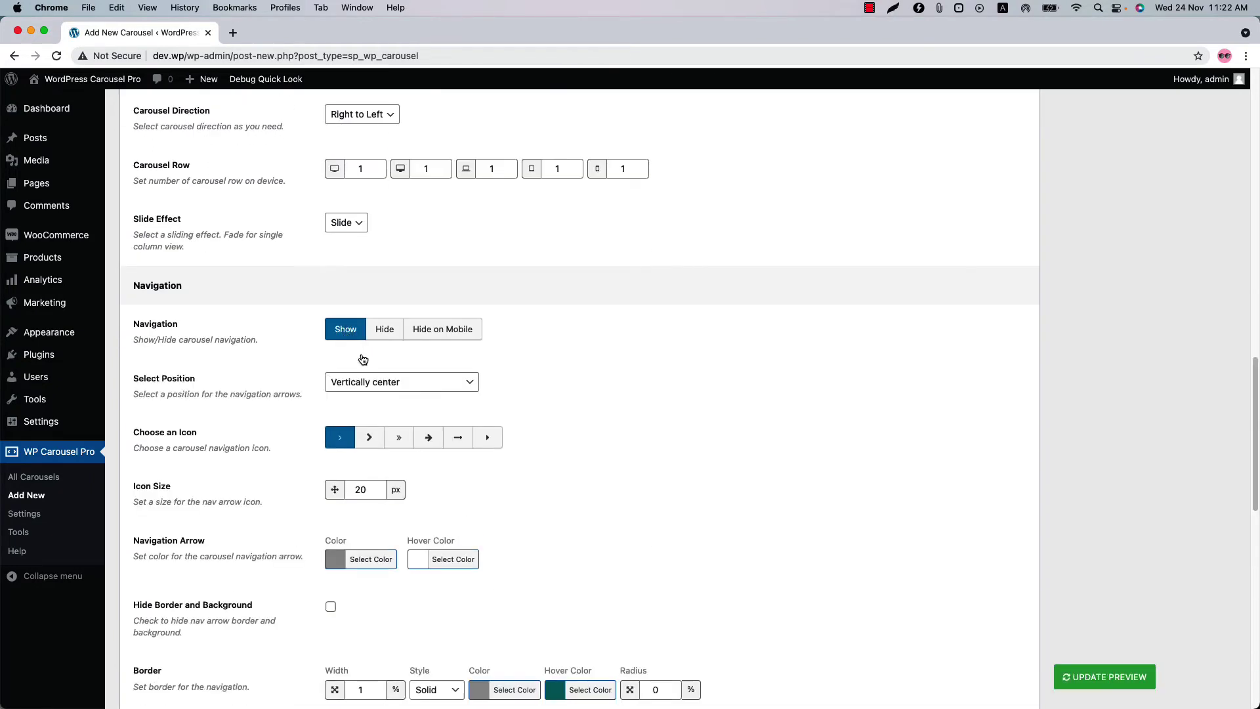
left_click(334, 384)
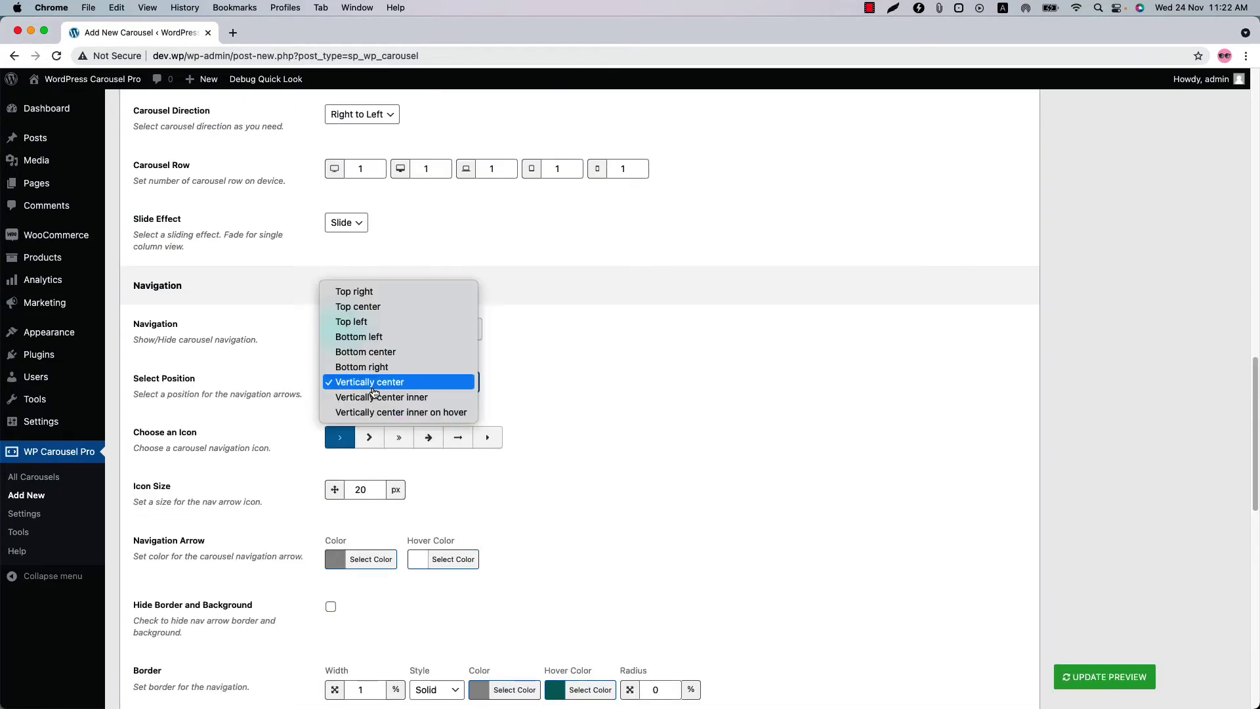
left_click(375, 291)
scroll(386, 573, "down", 10)
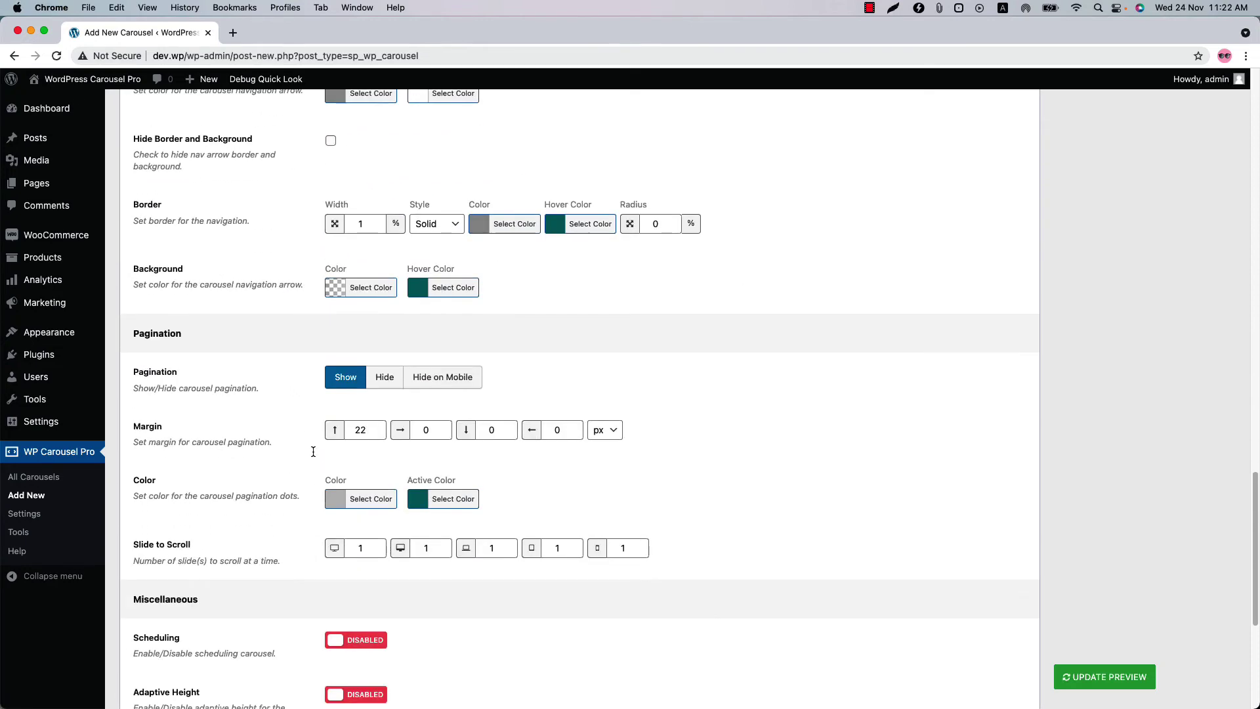
left_click(384, 379)
left_click(1071, 675)
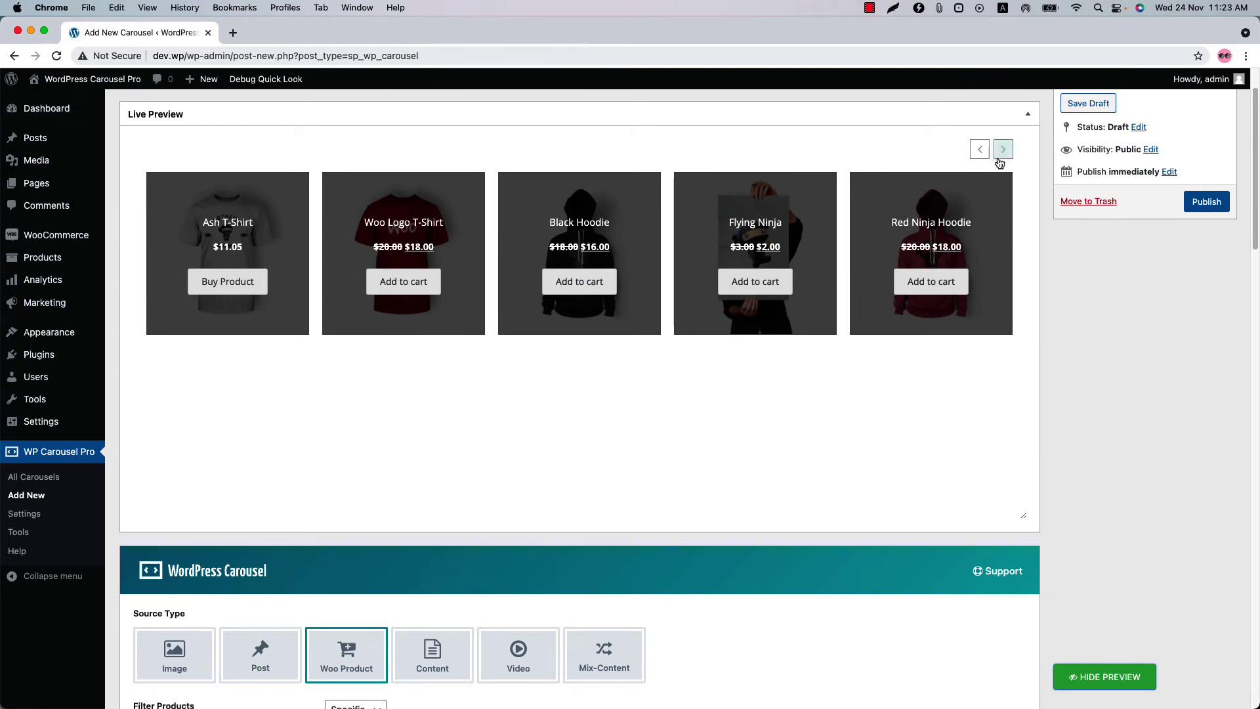
left_click(979, 150)
Publish the Product Carousel and copy its shortcode [sp_wpcarousel id="785"]
left_click(997, 153)
scroll(787, 483, "down", 10)
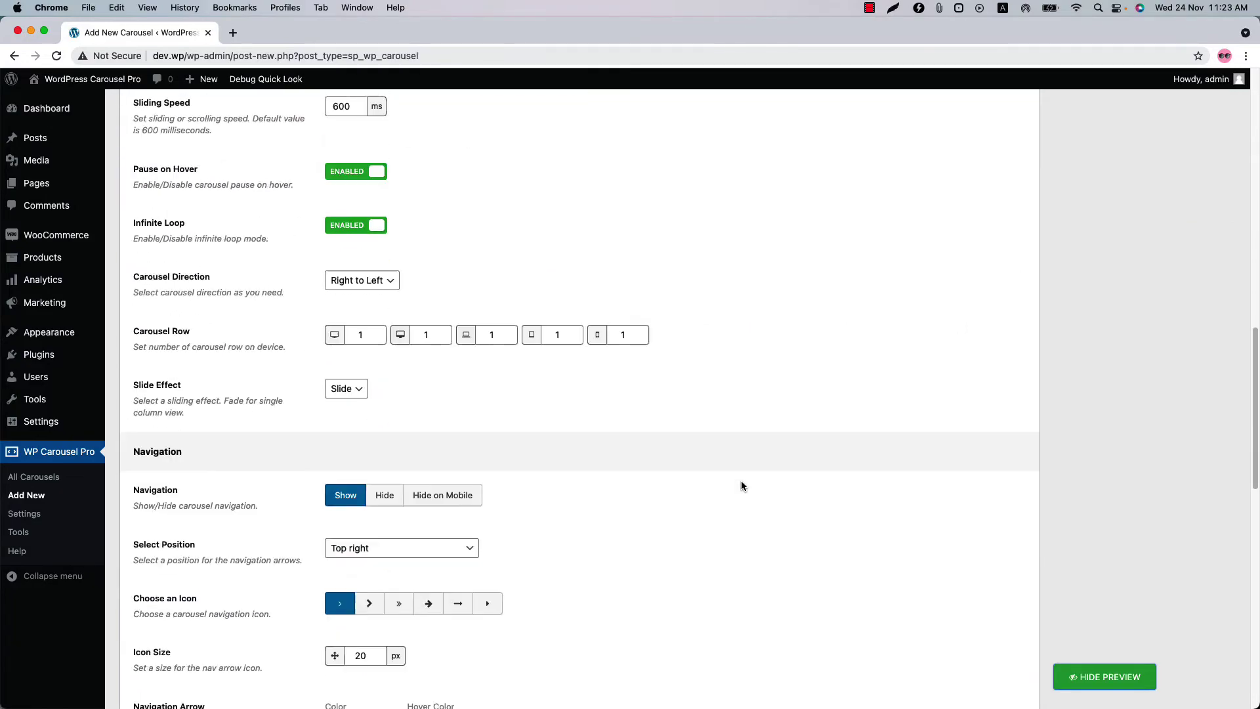
scroll(742, 485, "down", 5)
scroll(741, 486, "up", 15)
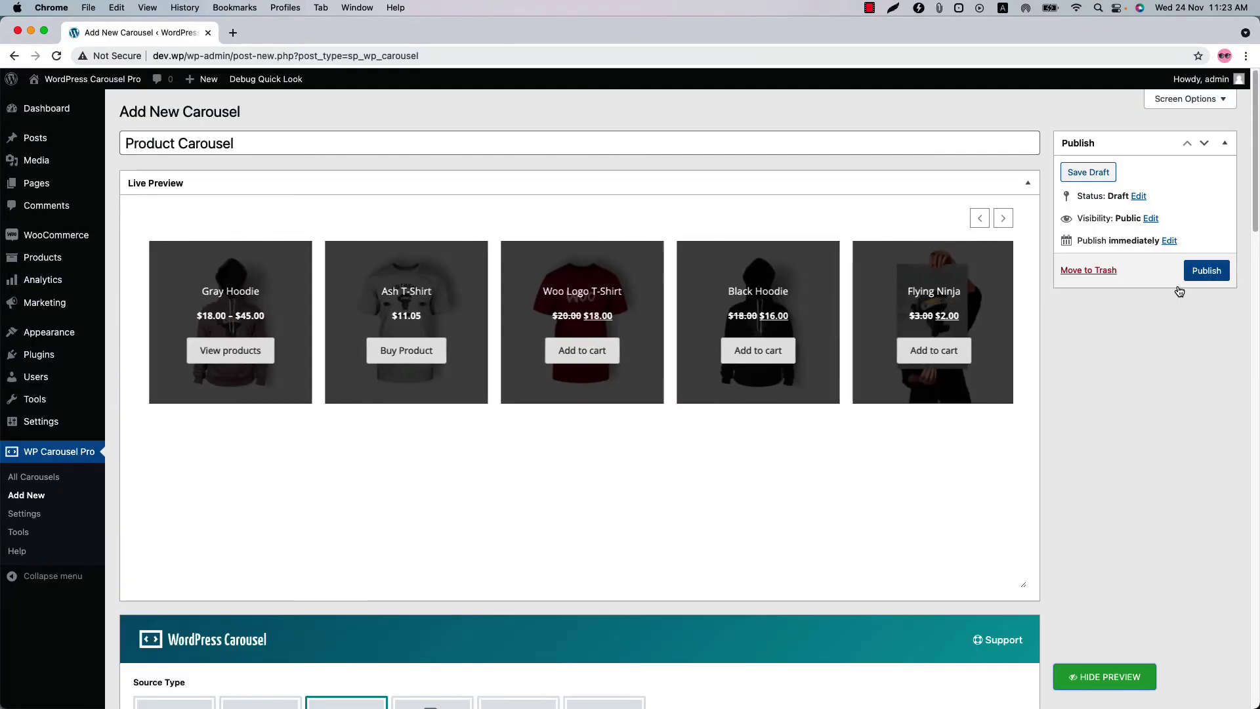
left_click(1201, 272)
scroll(624, 554, "down", 20)
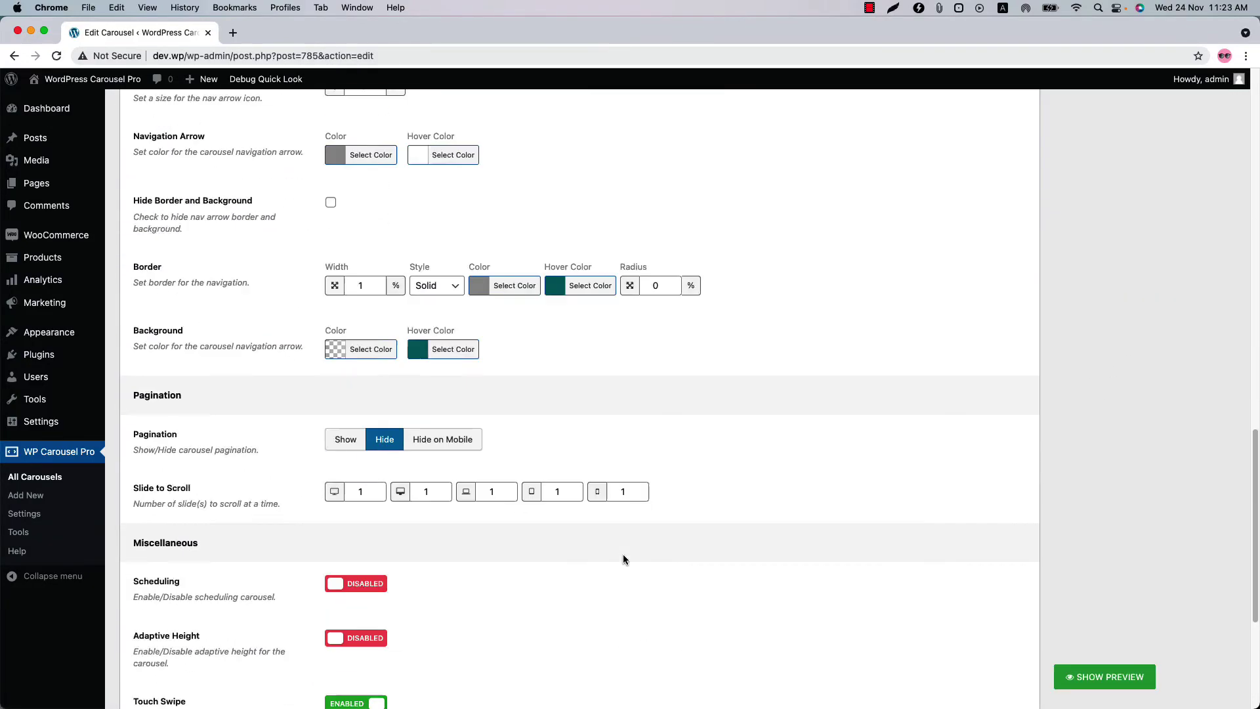
left_click(424, 625)
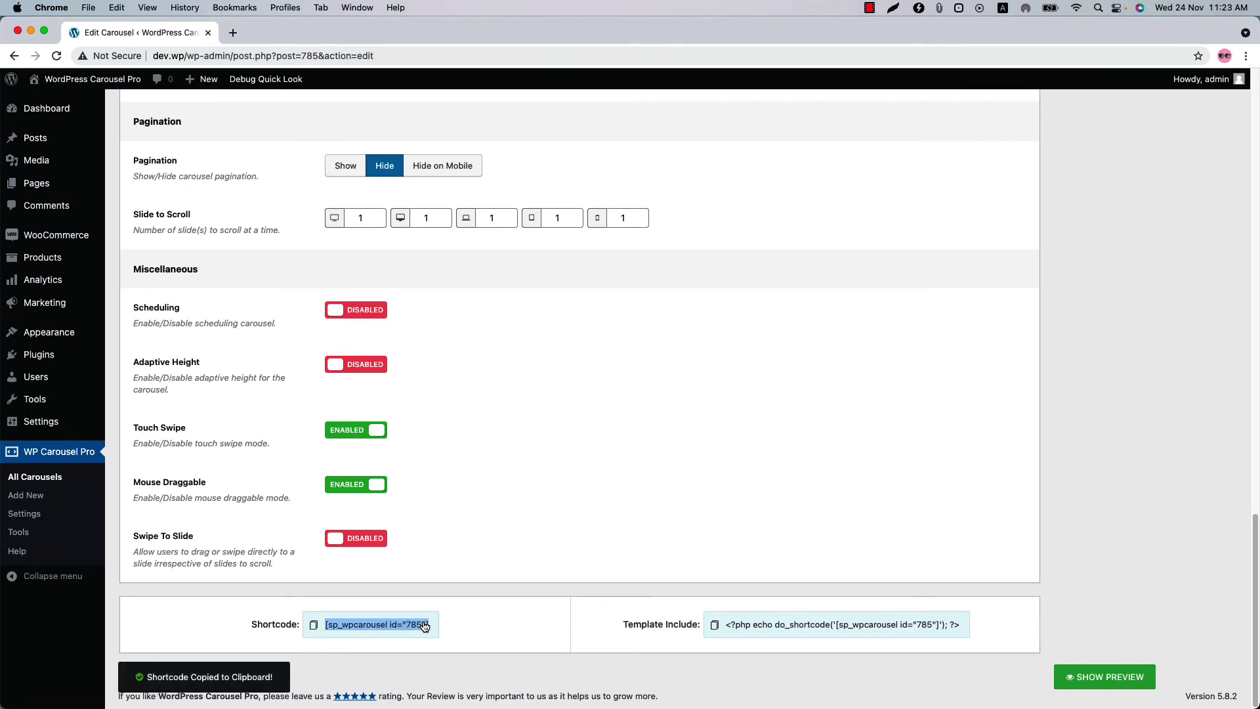
Create a new page and paste the [sp_wpcarousel id="785"] shortcode into its body
mouse_move(40, 183)
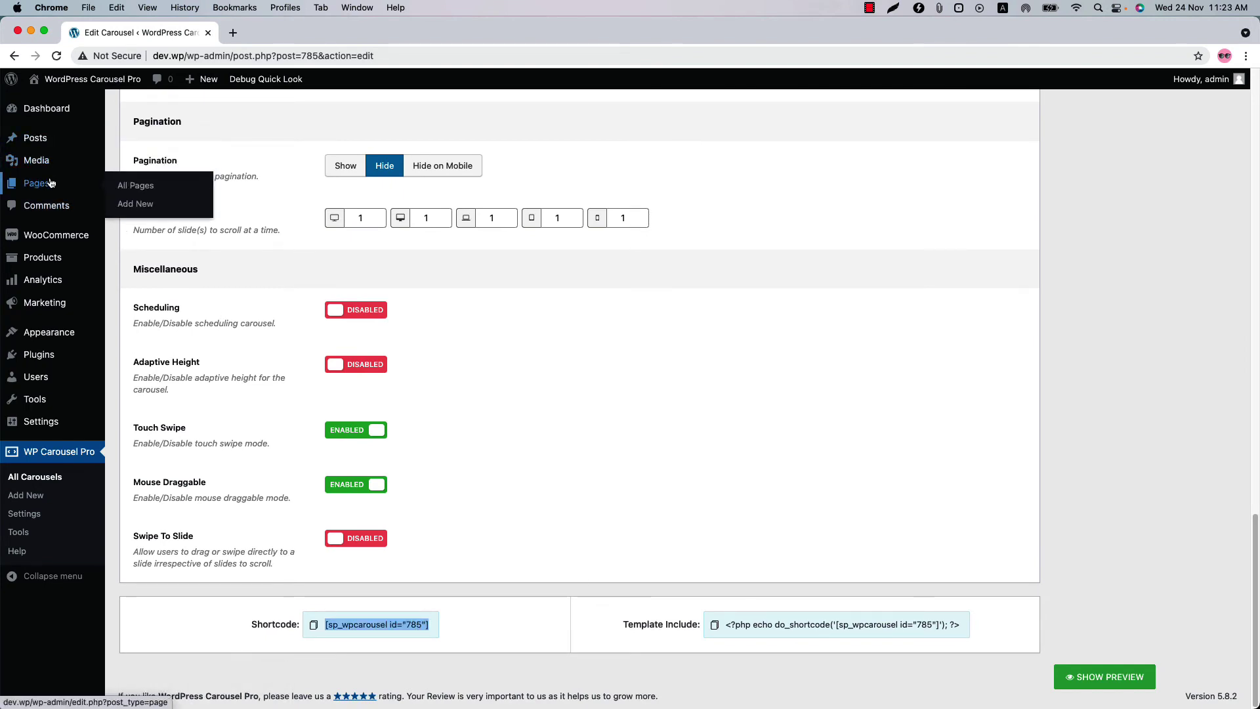
left_click(116, 207, "super")
left_click(251, 36)
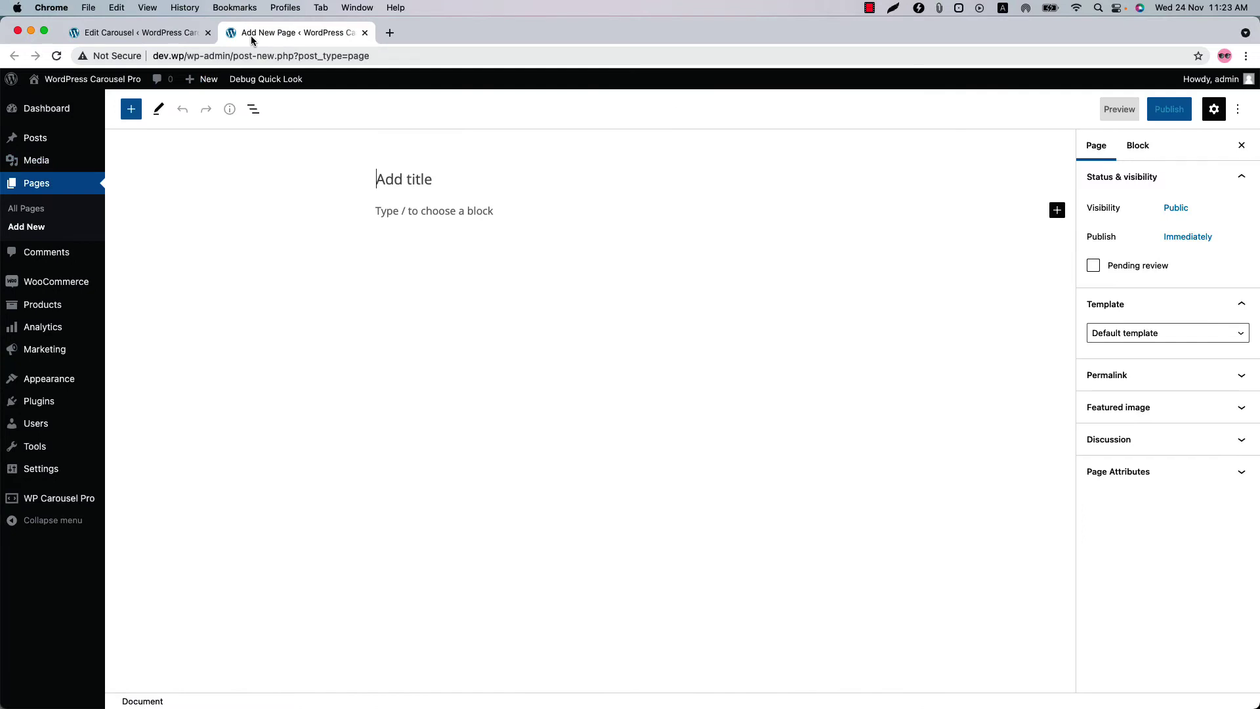
left_click(386, 210)
key("super+v")
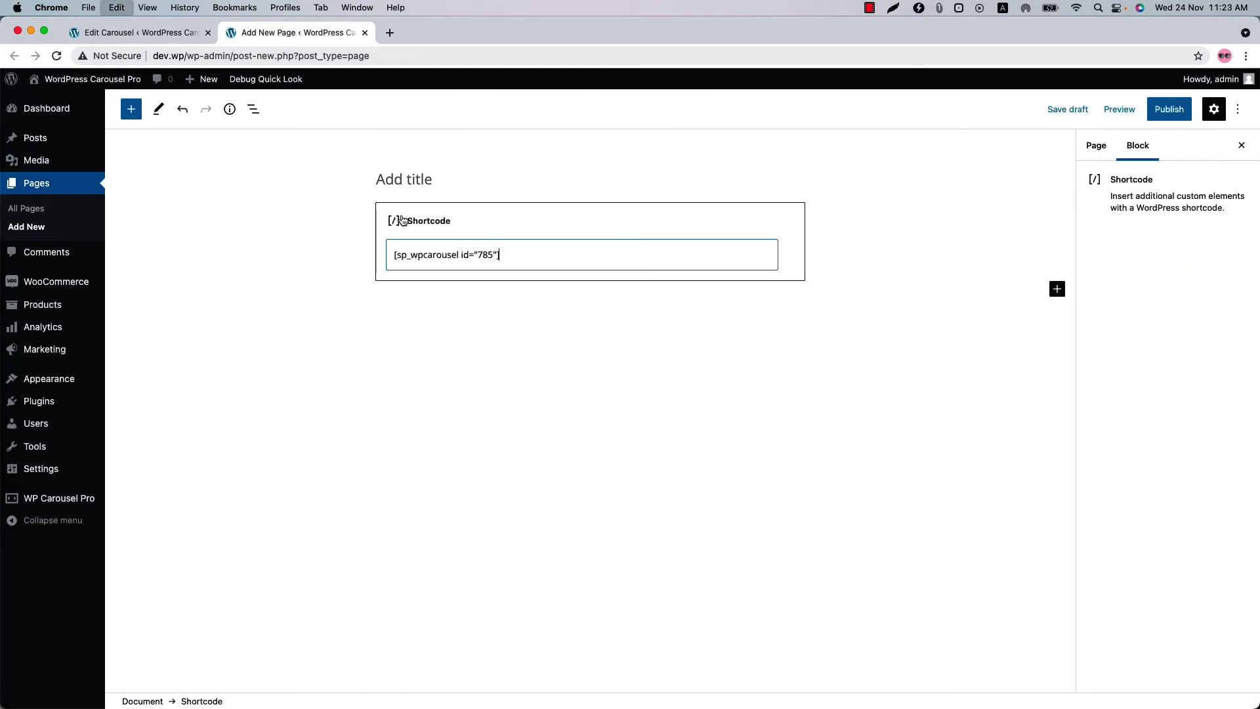
Publish the page, view it live, and advance the product carousel four times
left_click(1169, 108)
left_click(1140, 111)
left_click(1126, 332)
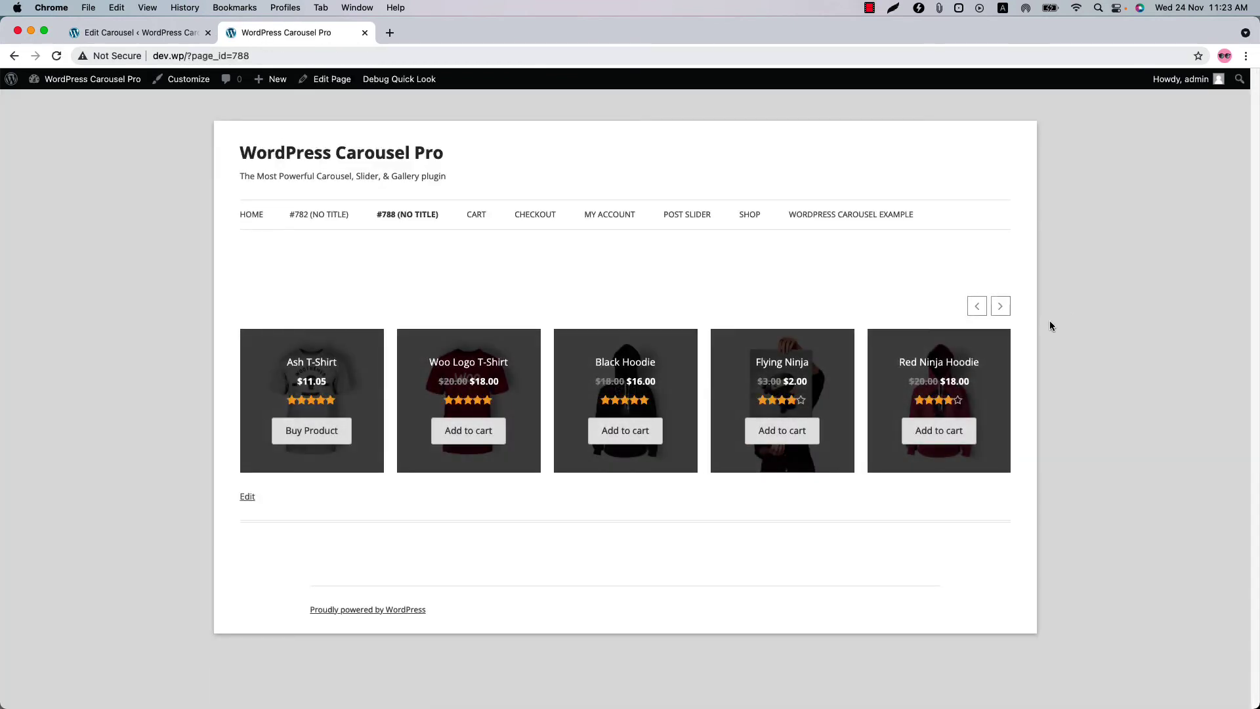
left_click(1002, 307)
left_click(1003, 309)
left_click(1003, 308)
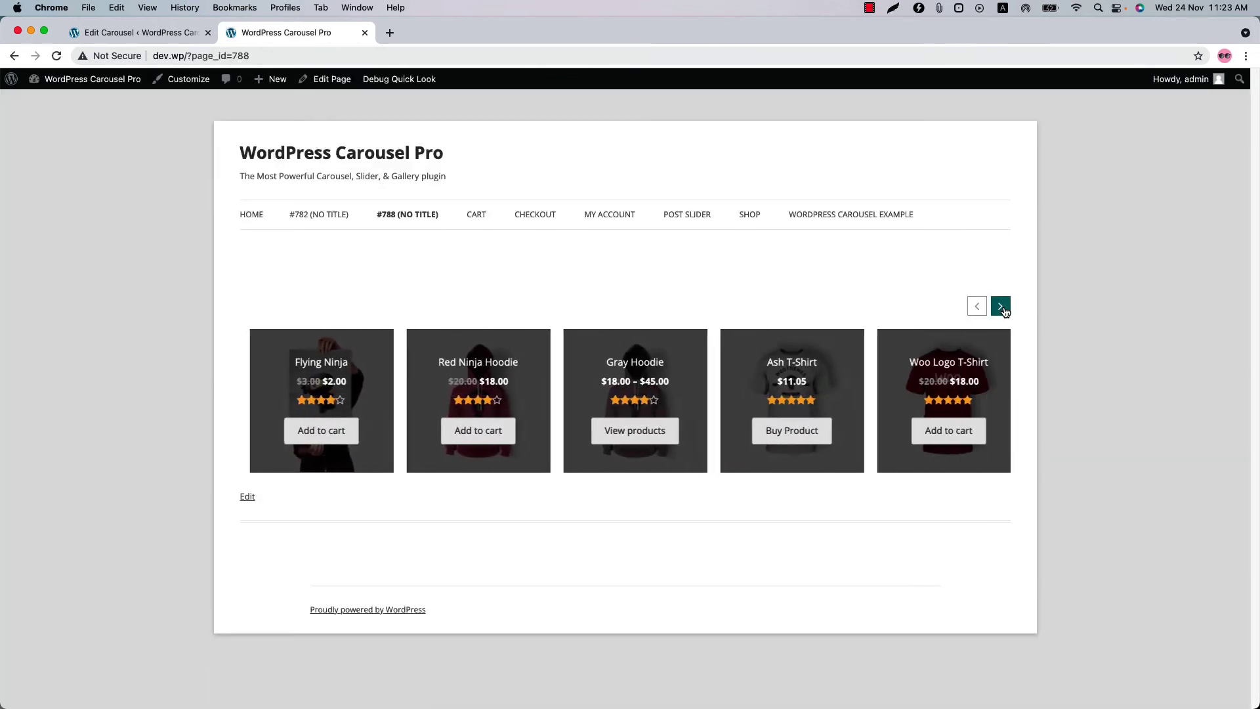
left_click(1002, 308)
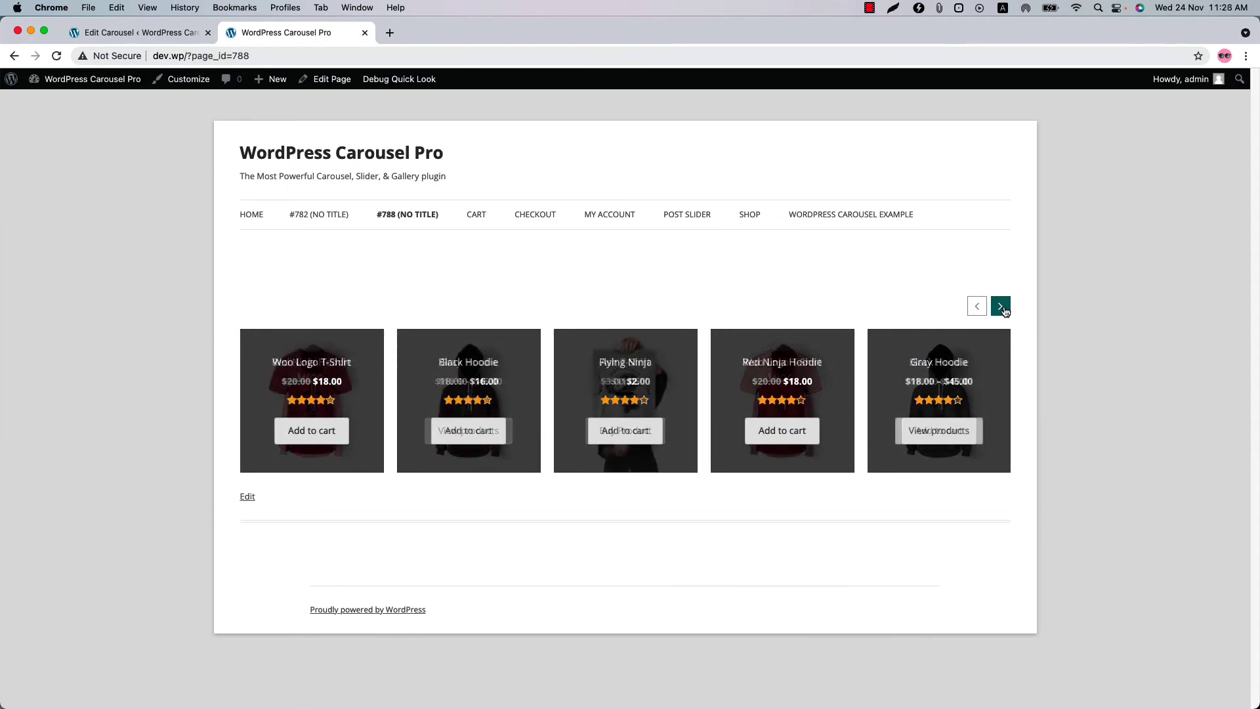
Raise the first Carousel Row value from 1 to 2 and update the carousel
left_click(141, 33)
scroll(553, 313, "up", 5)
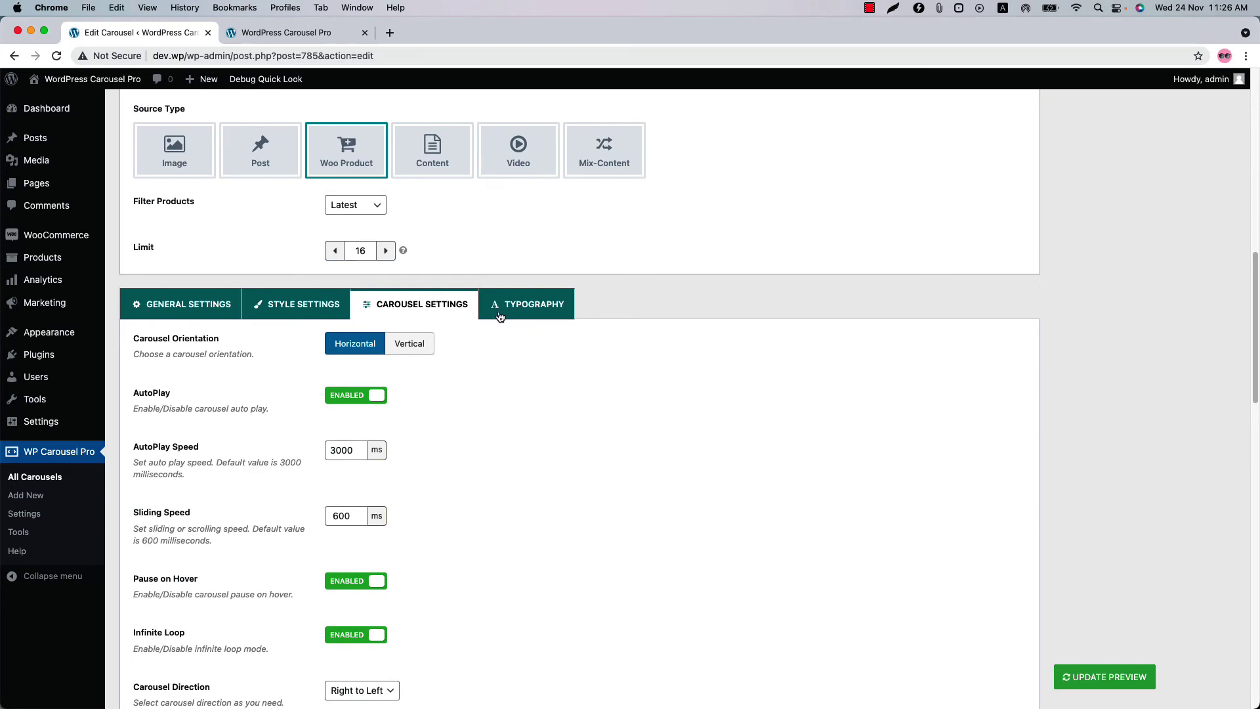
scroll(298, 399, "down", 4)
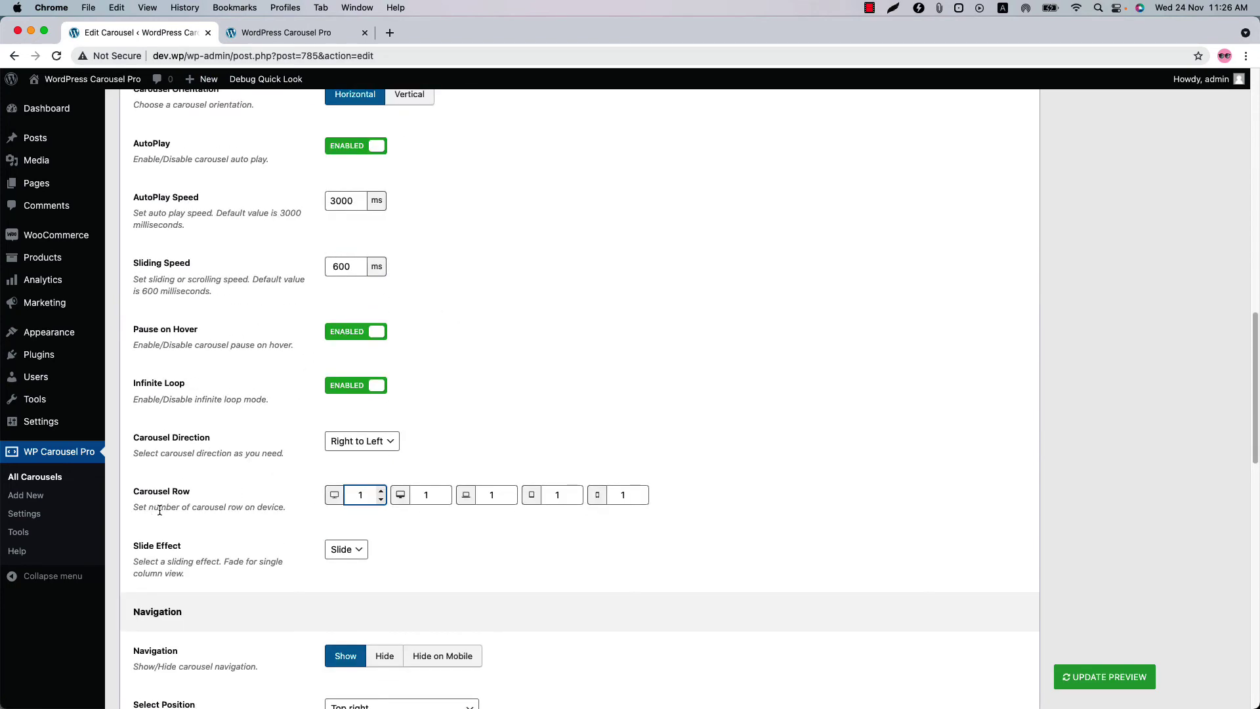
left_click(142, 494)
left_click(381, 493)
scroll(853, 419, "up", 15)
left_click(1195, 184)
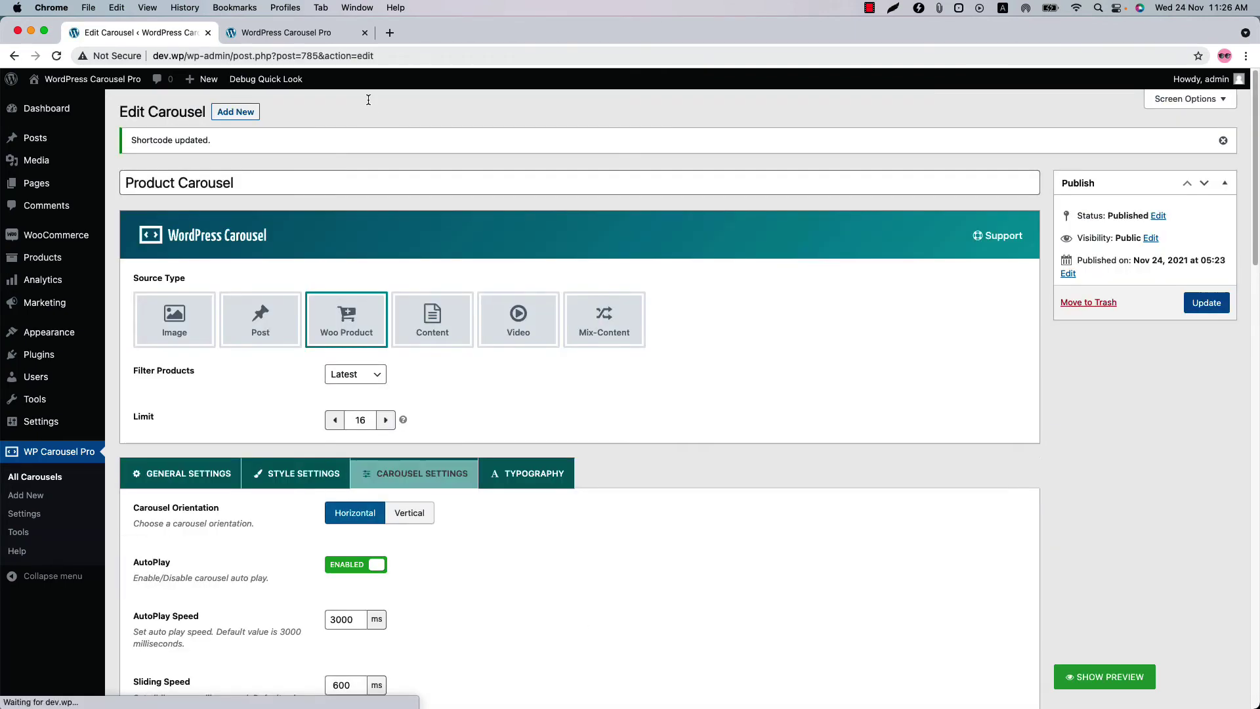
left_click(287, 32)
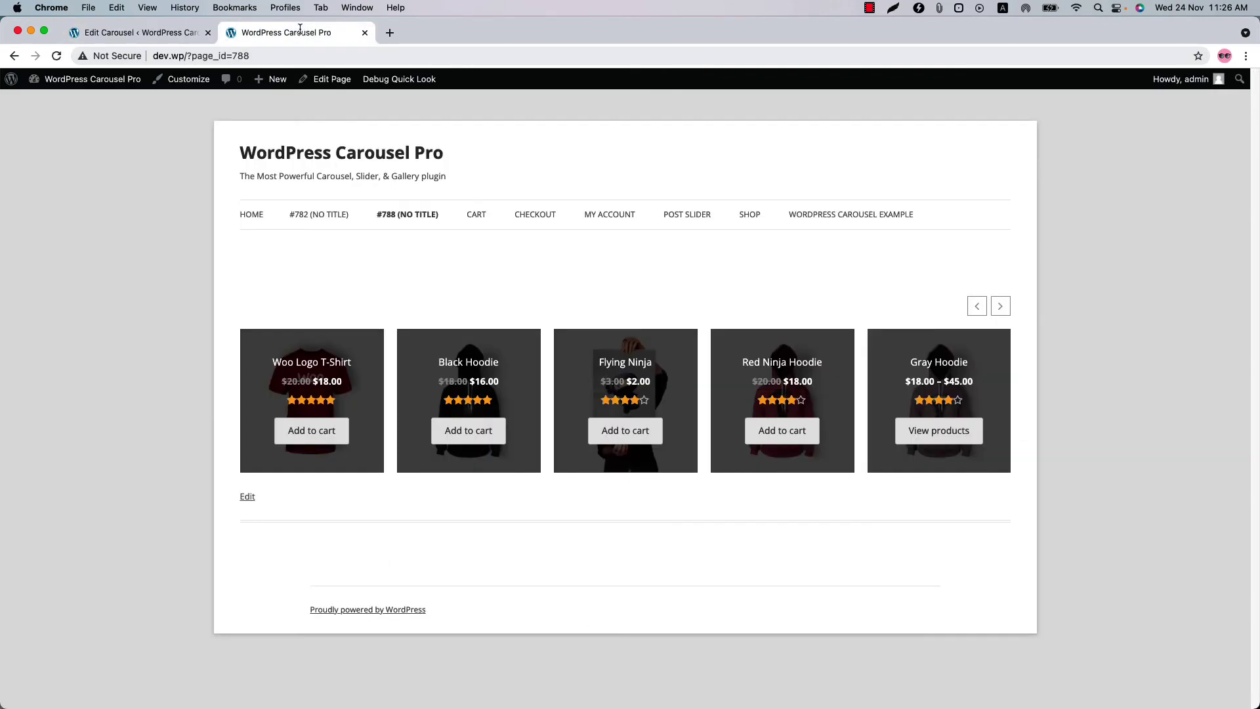
Reload the published page and step the two-row carousel forward four products
left_click(59, 56)
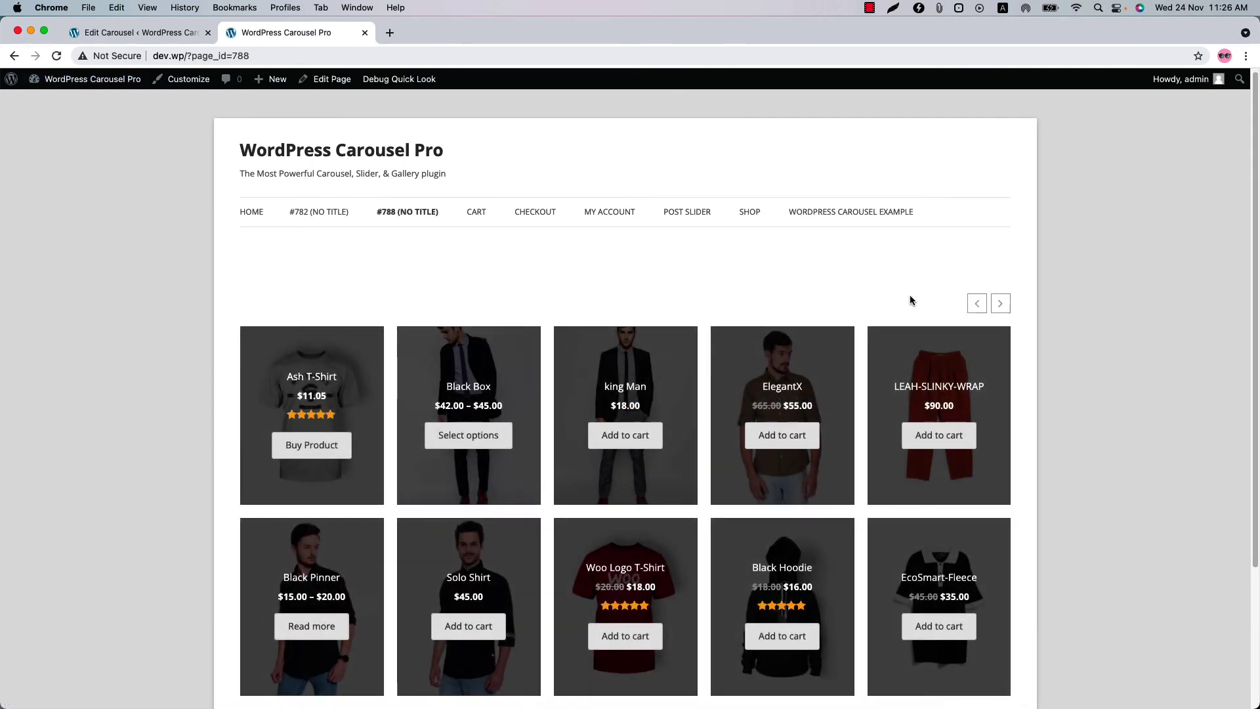
scroll(919, 309, "down", 3)
left_click(999, 215)
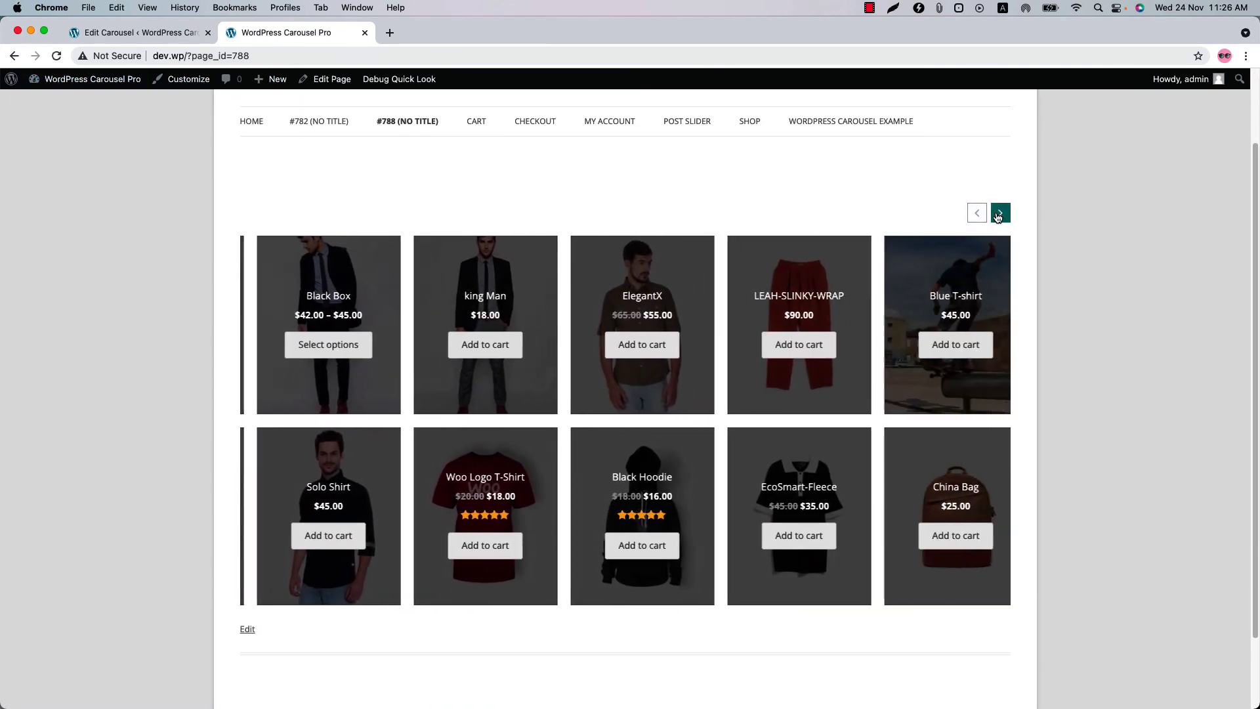
left_click(999, 215)
left_click(999, 214)
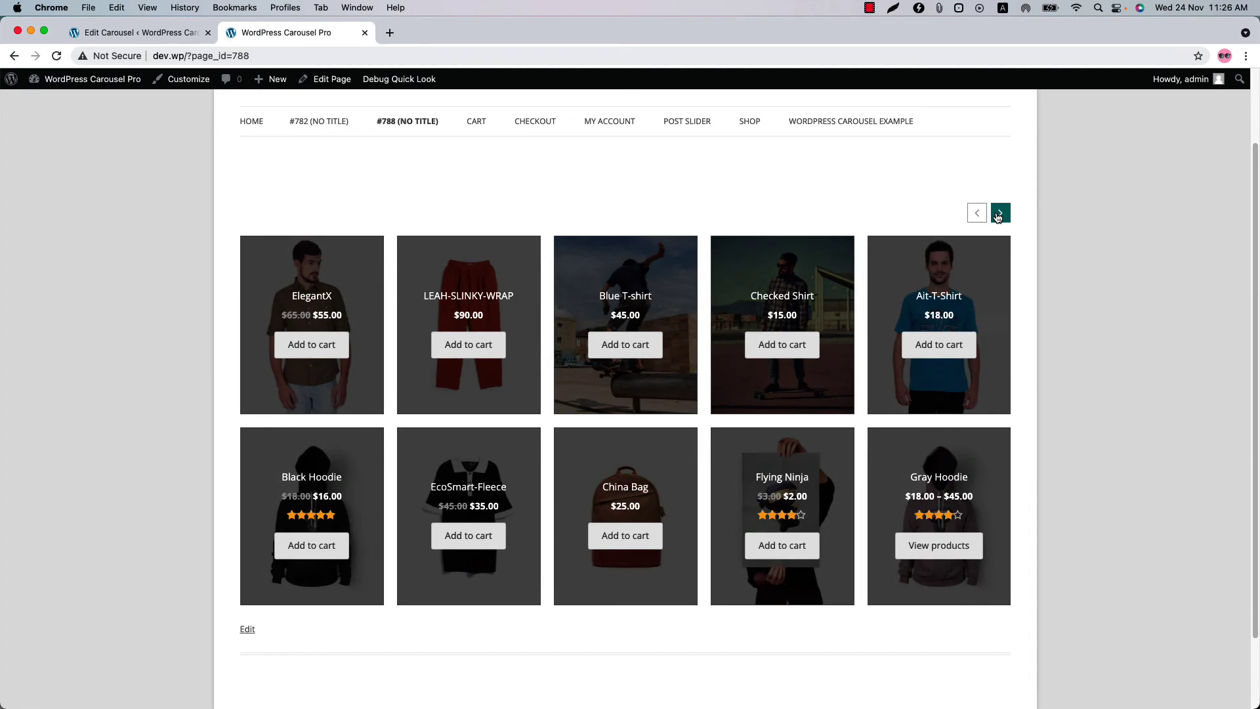
left_click(999, 214)
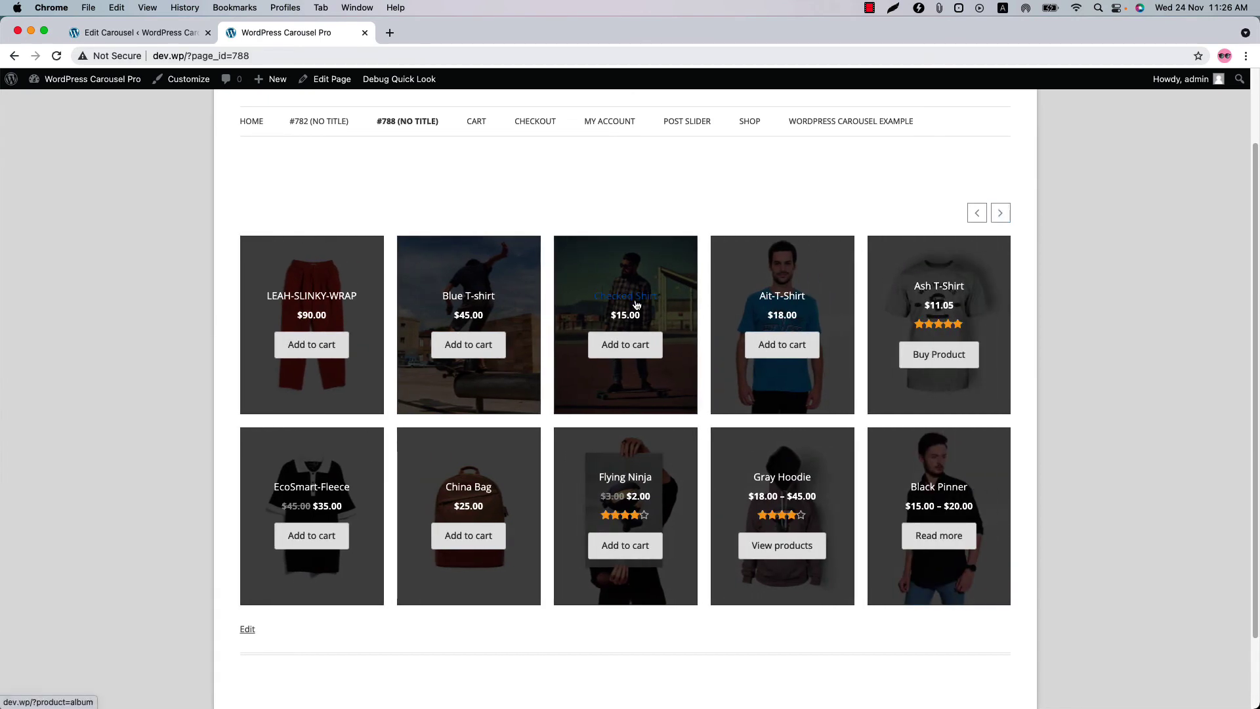
left_click(123, 41)
Under Typography, set Product Name font family to Roboto, size 15 to 12, and update
left_click(517, 470)
scroll(516, 469, "down", 5)
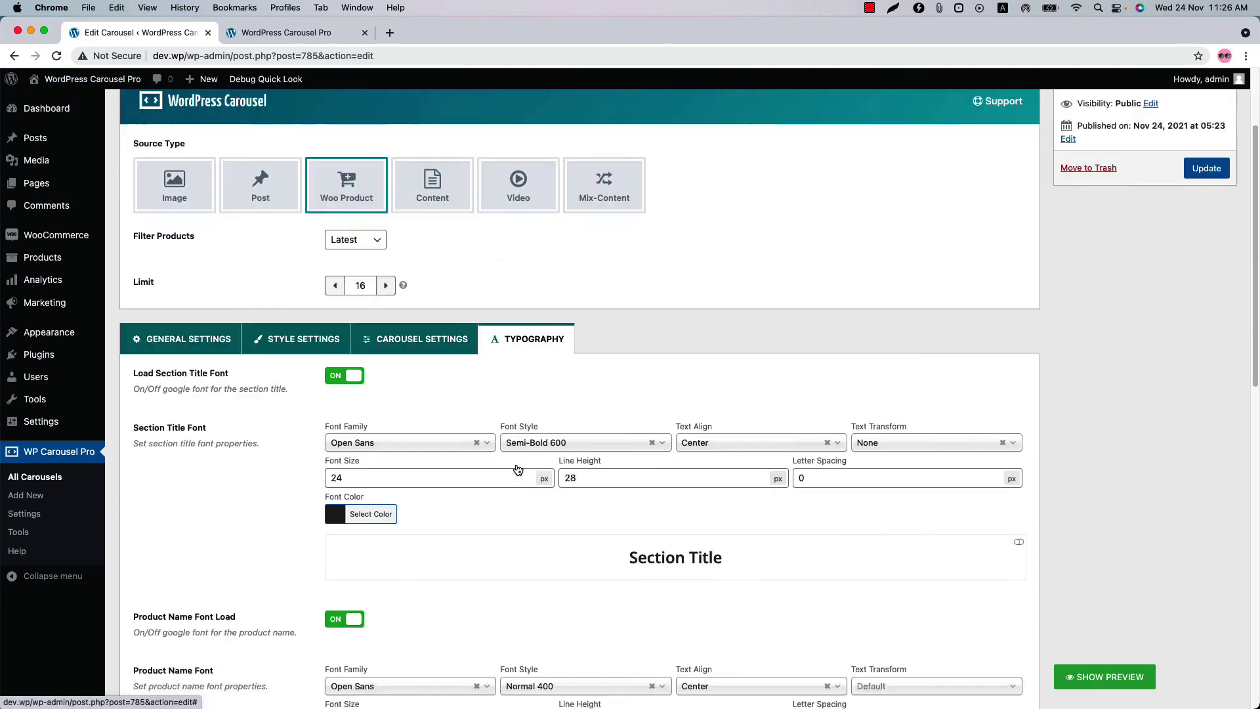
scroll(517, 469, "down", 2)
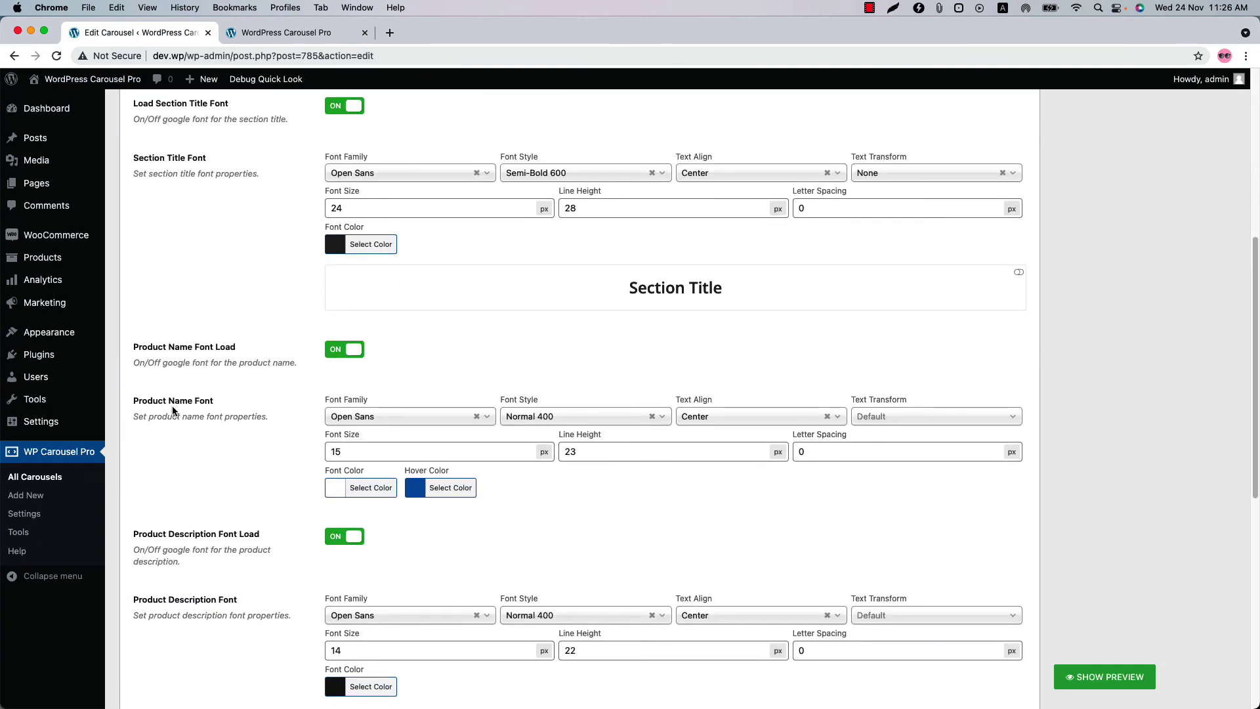
left_click(402, 416)
type("Robo")
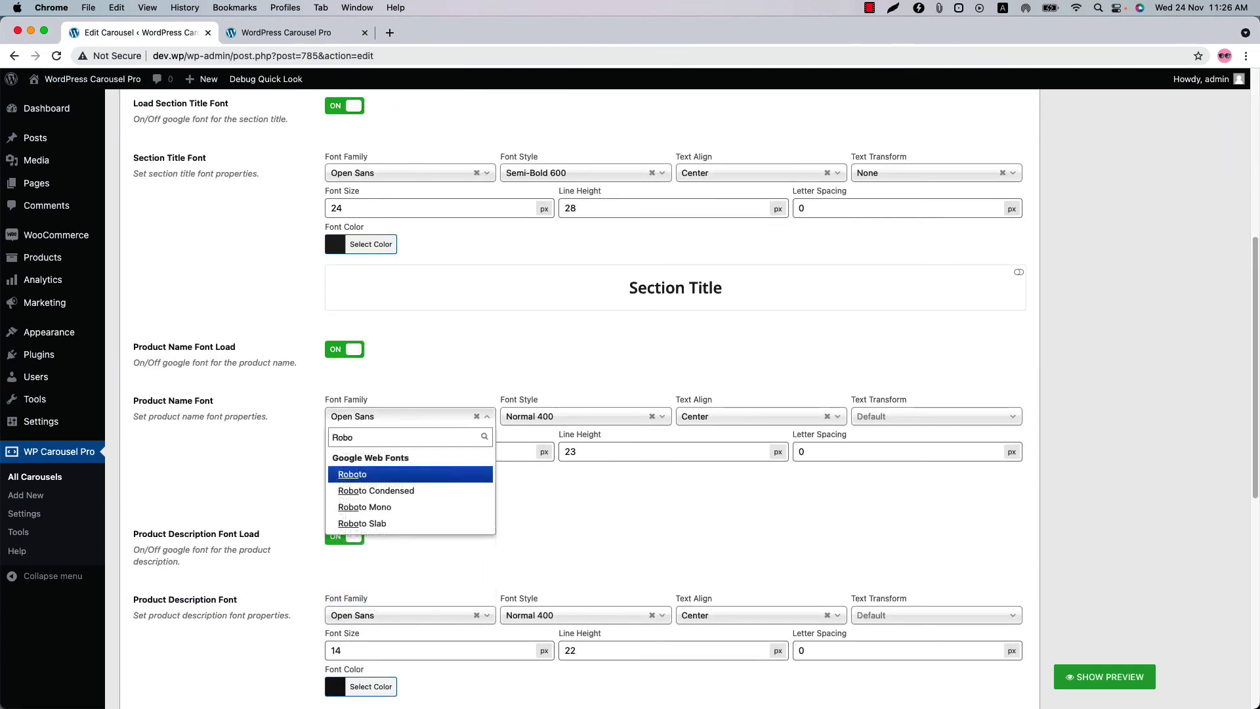
left_click(435, 478)
left_click(373, 453)
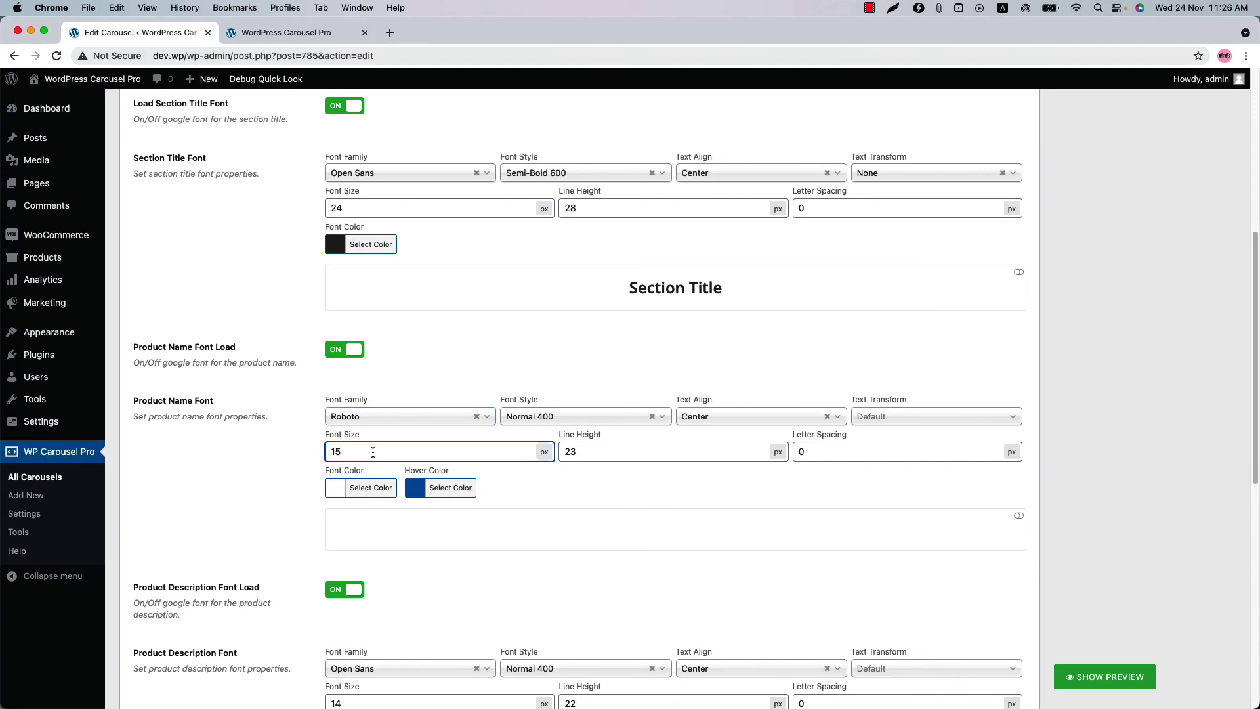
key("BackSpace")
type("20")
scroll(863, 430, "up", 6)
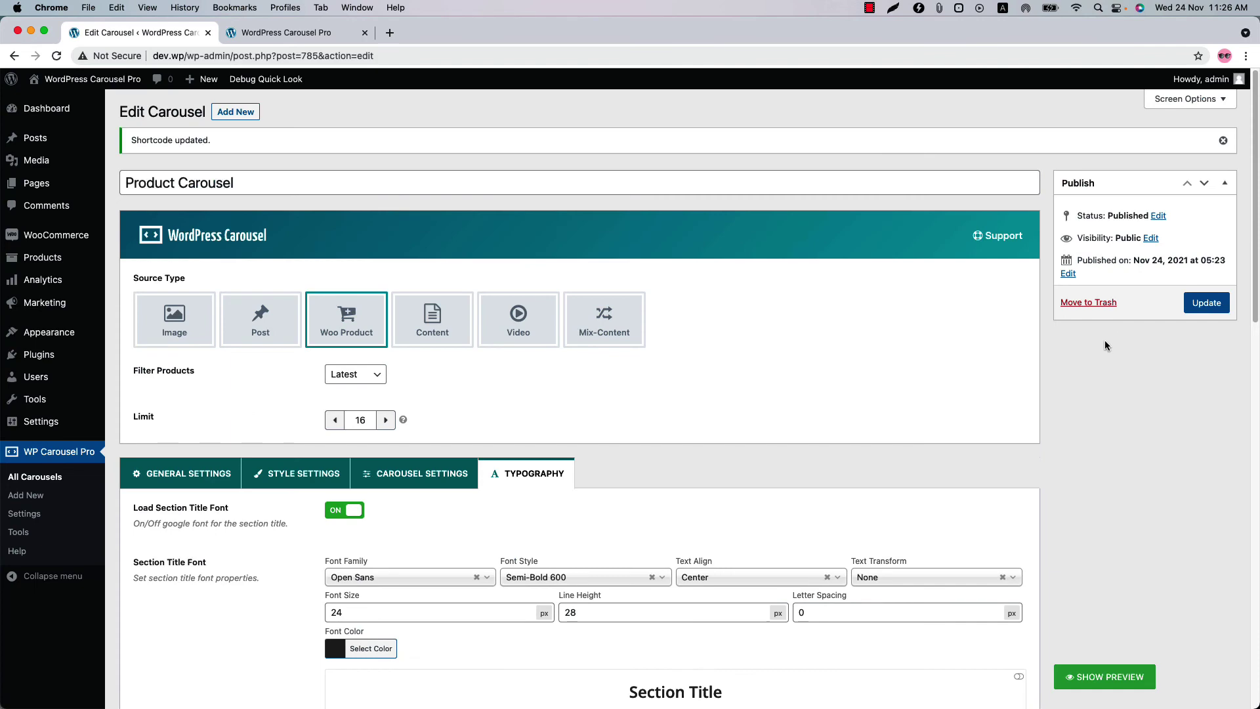
left_click(1205, 303)
Reload the published page to show product titles in Roboto
left_click(283, 33)
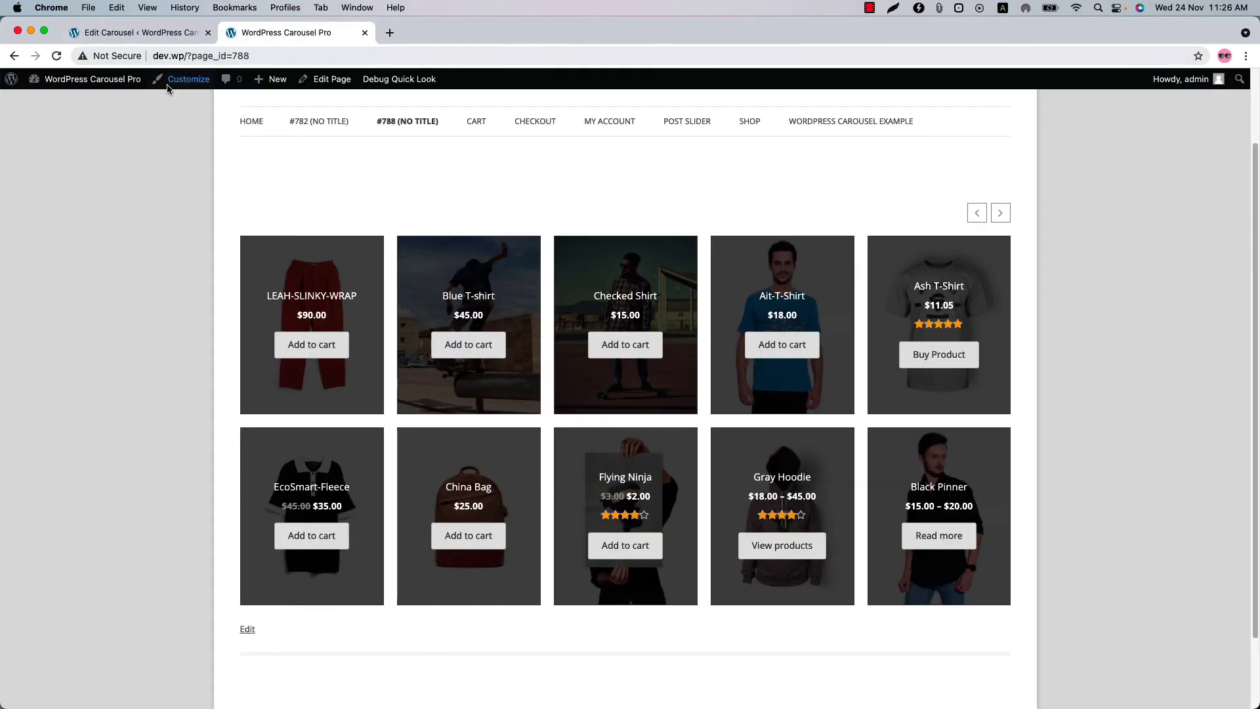
left_click(57, 55)
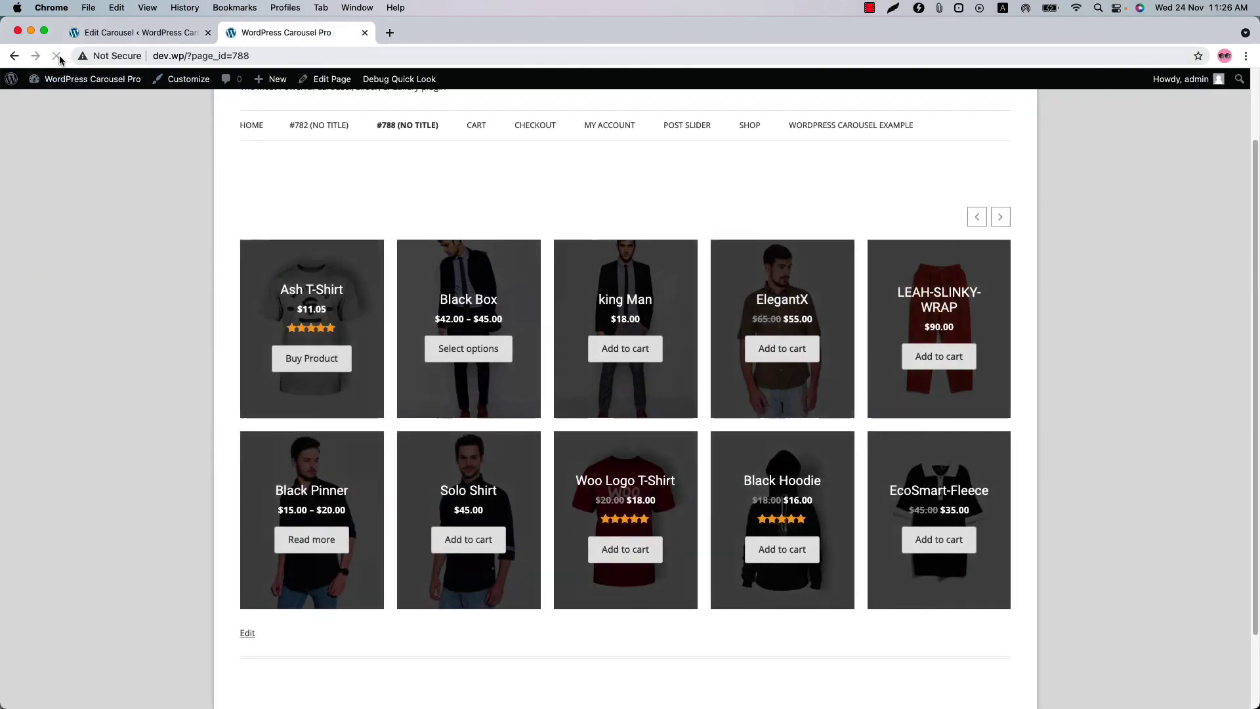